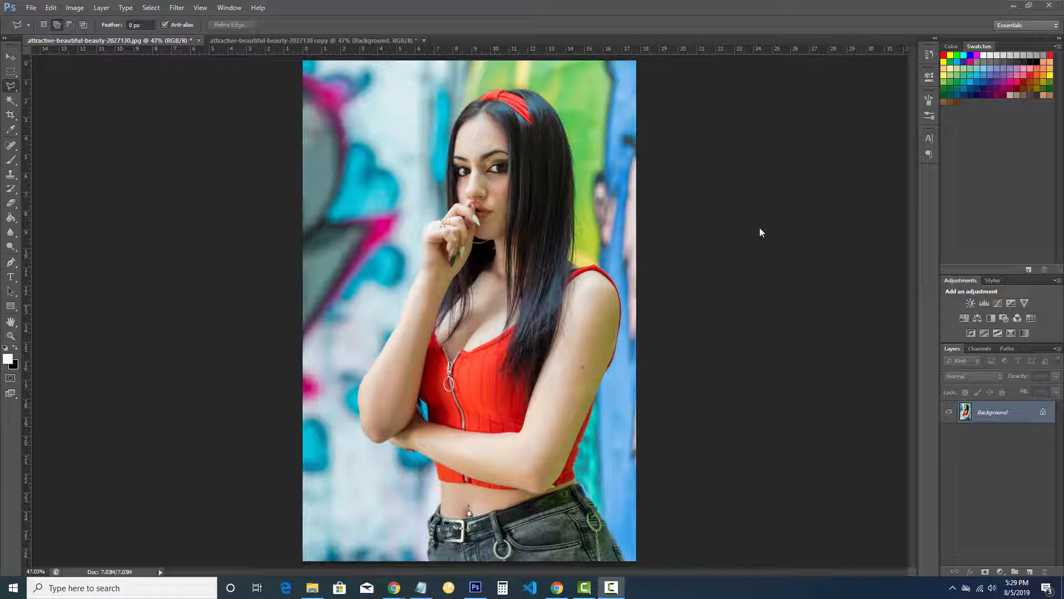
# - Compare the finished cutout in the copy document with the original photo
pyautogui.click(355, 42)
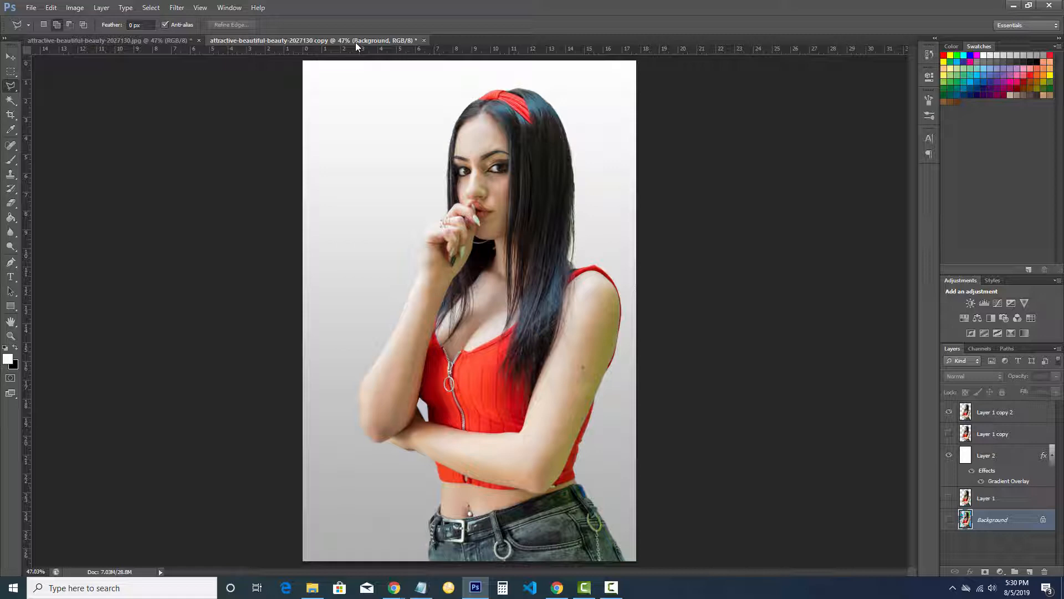
pyautogui.click(110, 42)
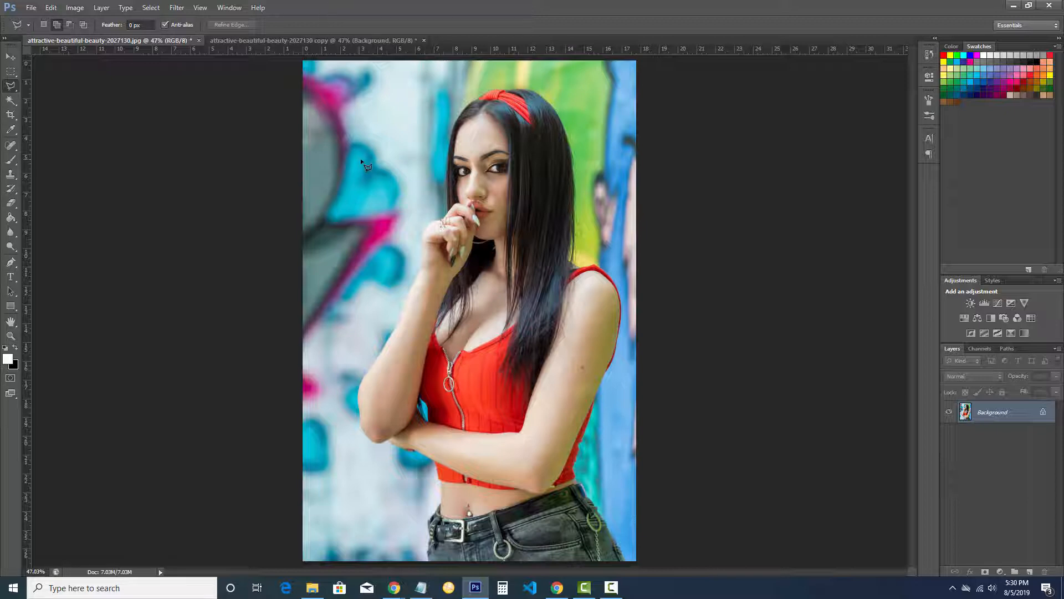
# - Start a Magnetic Lasso outline at the shoulder strap and trace down the arm, red top and jeans, along the image's bottom edge and up to the elbow
pyautogui.press('z')
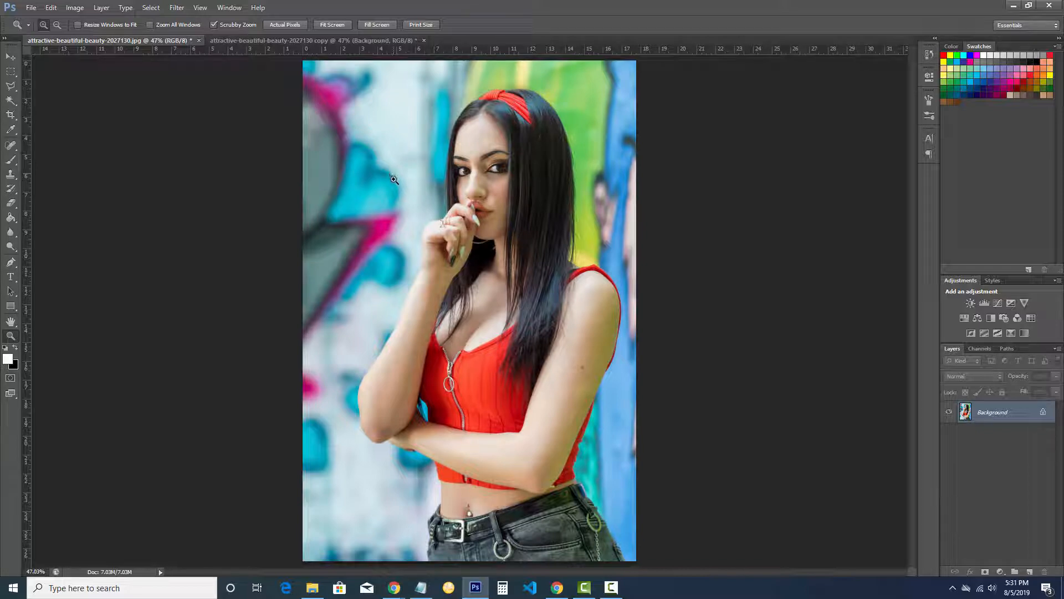
pyautogui.moveTo(393, 179); pyautogui.dragTo(451, 197)
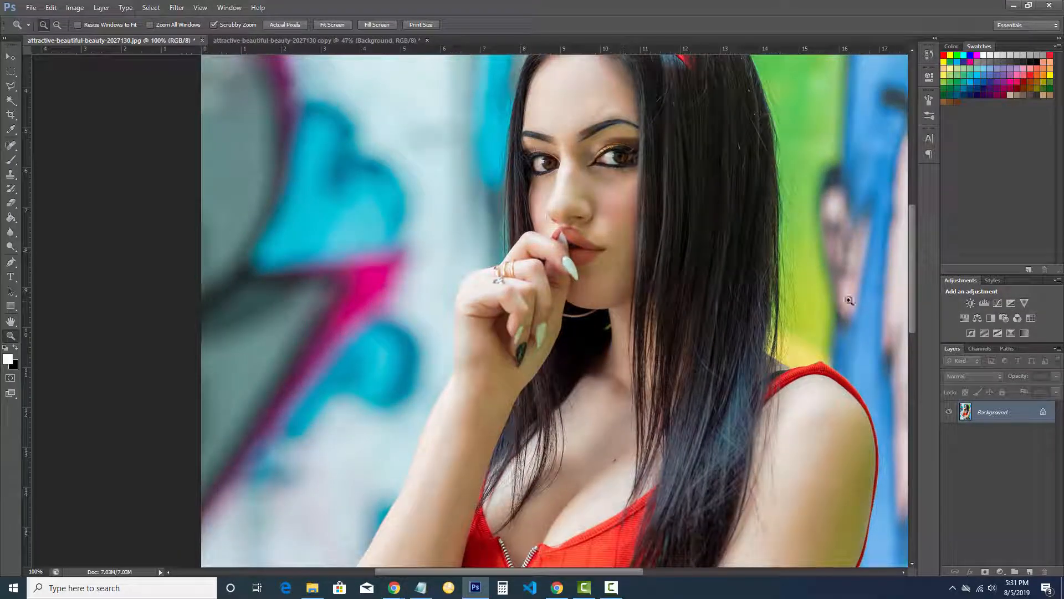
pyautogui.scroll(5, 831, 294)
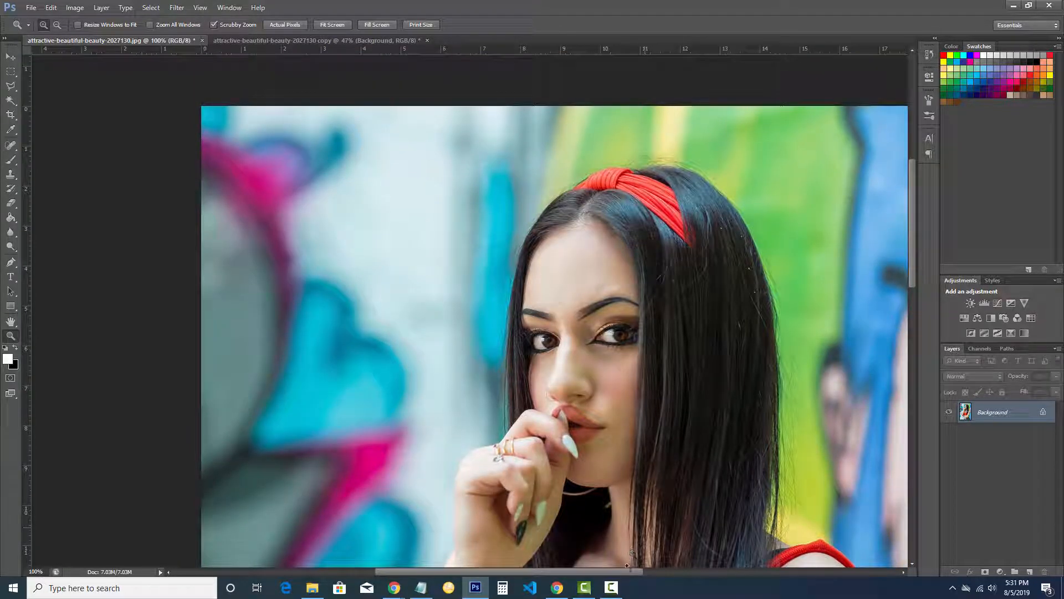
pyautogui.moveTo(631, 571); pyautogui.dragTo(683, 571)
pyautogui.scroll(-5, 727, 475)
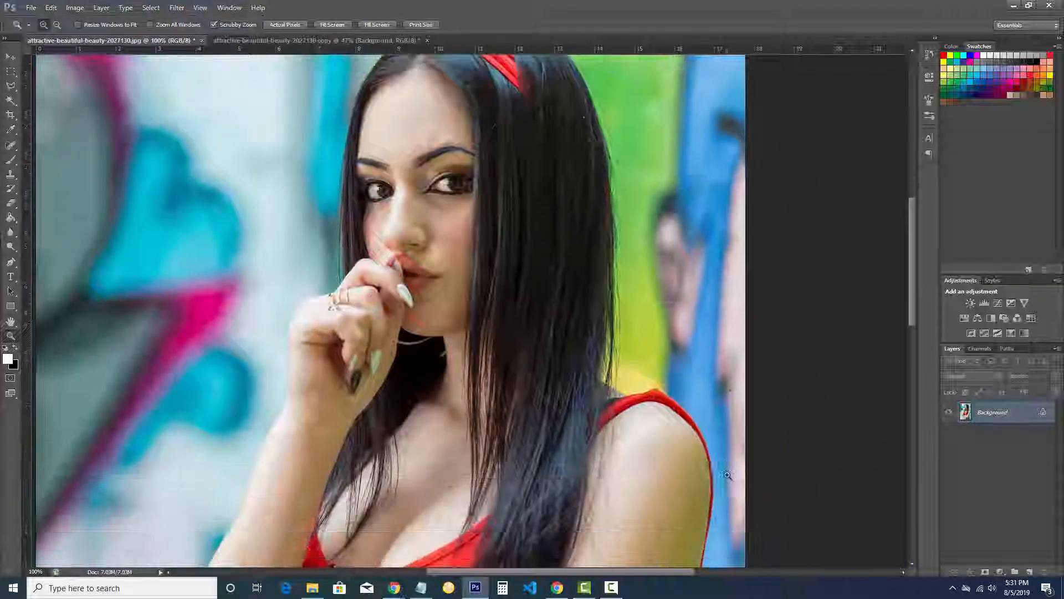
pyautogui.click(10, 88)
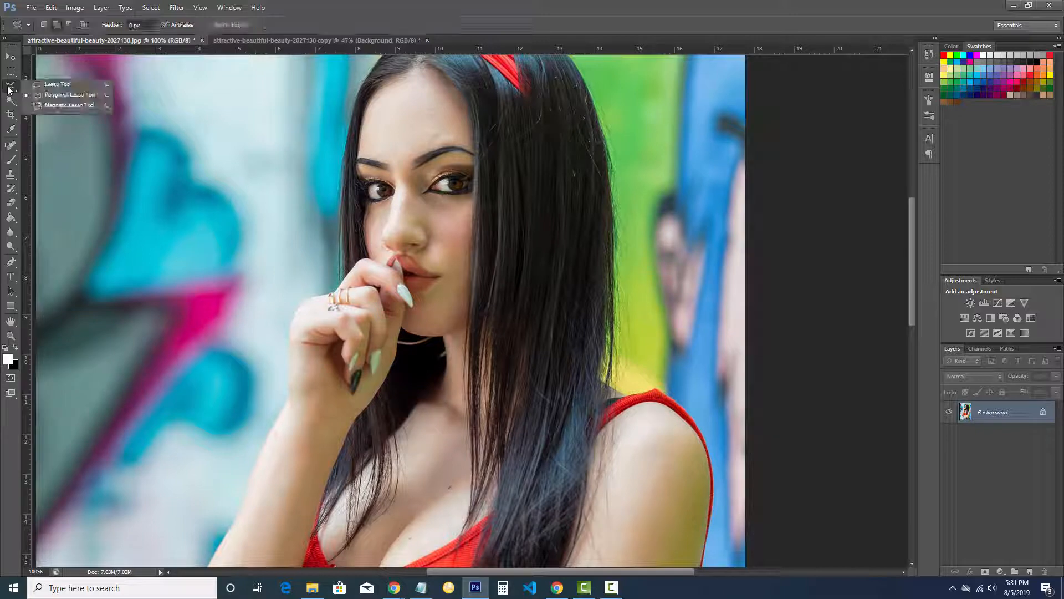
pyautogui.click(48, 105)
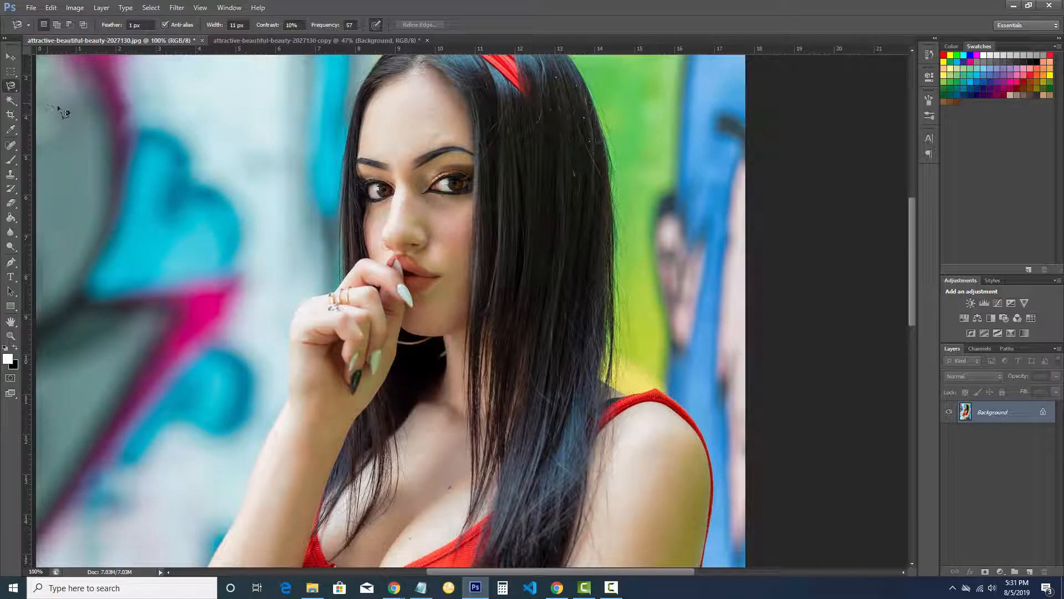
pyautogui.click(626, 397)
pyautogui.press('space')
pyautogui.moveTo(701, 565)
pyautogui.mouseDown()
pyautogui.moveTo(684, 494)
pyautogui.moveTo(686, 279)
pyautogui.mouseUp()
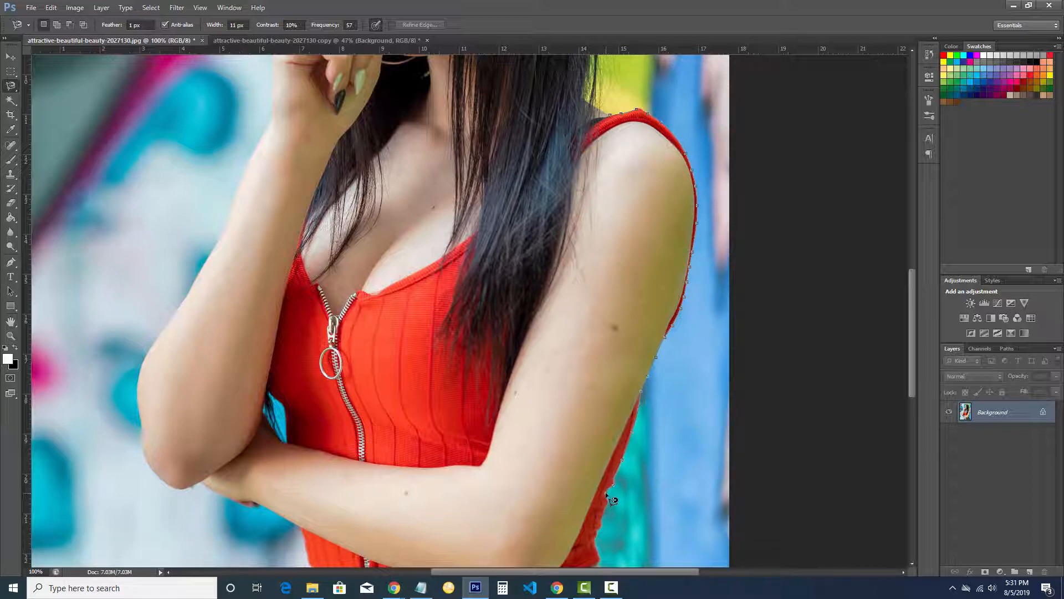
pyautogui.moveTo(606, 493); pyautogui.dragTo(591, 227)
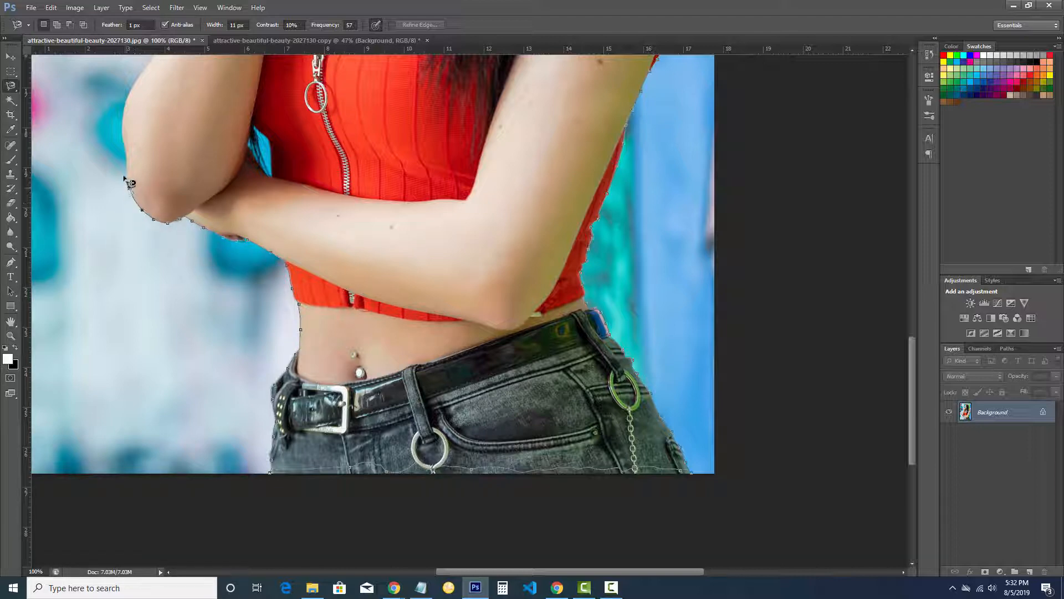
# - Continue the outline up the forearm, hand and around the hair, removing misplaced anchor points, and close it at the shoulder strap
pyautogui.moveTo(120, 127); pyautogui.dragTo(94, 365)
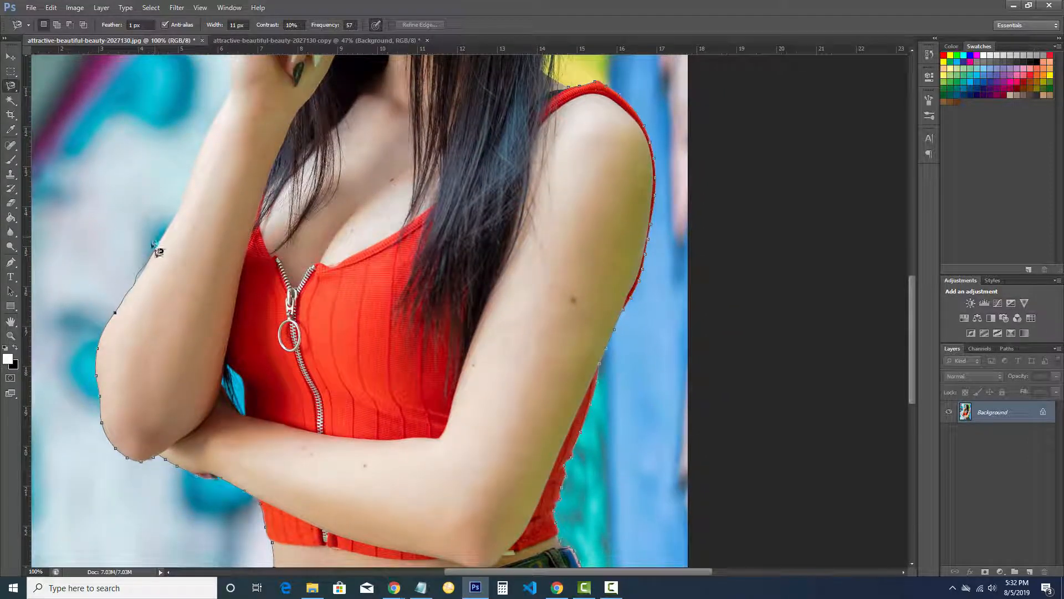
pyautogui.press('BackSpace')
pyautogui.press('BackSpace')
pyautogui.moveTo(177, 227); pyautogui.dragTo(189, 413)
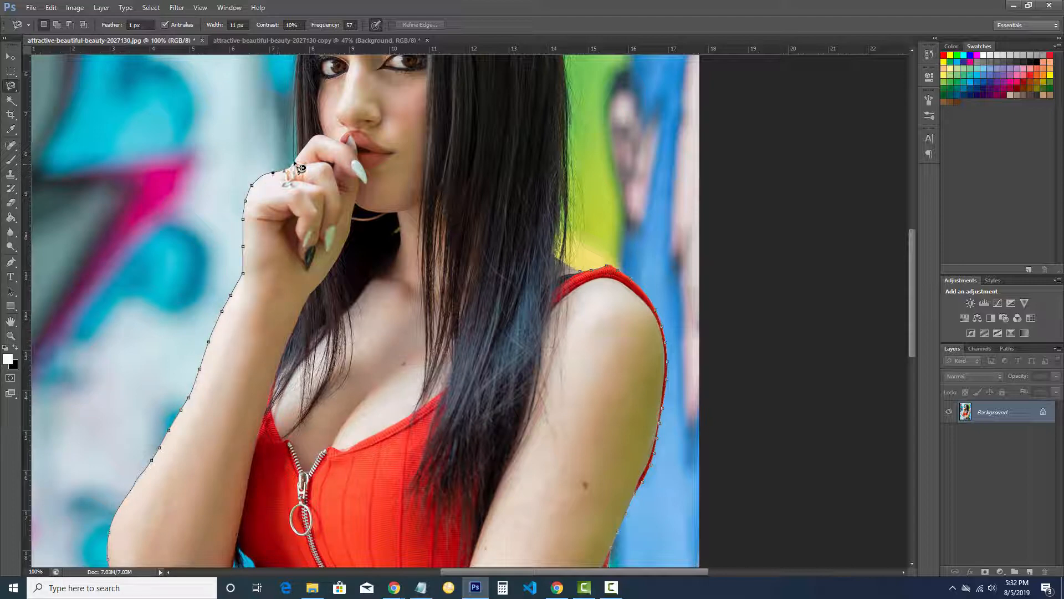
pyautogui.moveTo(299, 168); pyautogui.dragTo(290, 374)
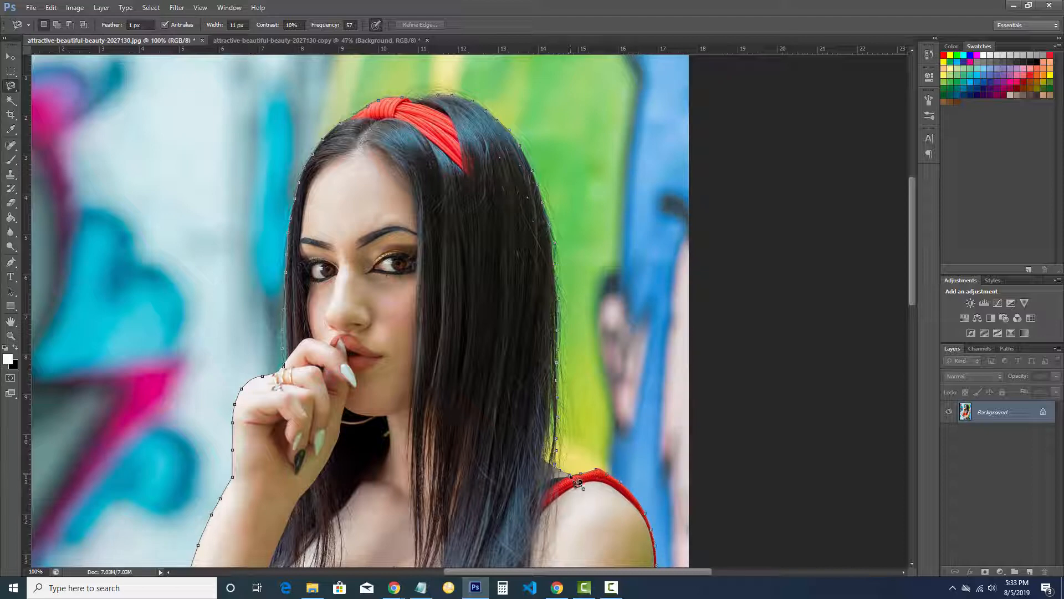
pyautogui.click(571, 476)
# - Add the missed strip of jeans along the photo's bottom edge to the selection with the Polygonal Lasso
pyautogui.scroll(-1, 612, 454)
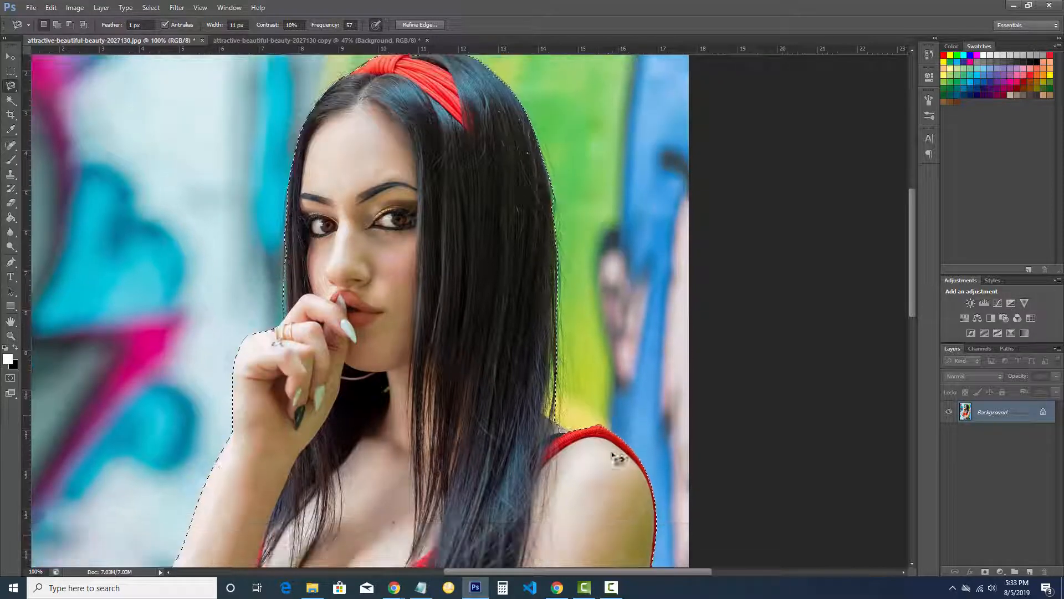
pyautogui.moveTo(913, 222); pyautogui.dragTo(910, 373)
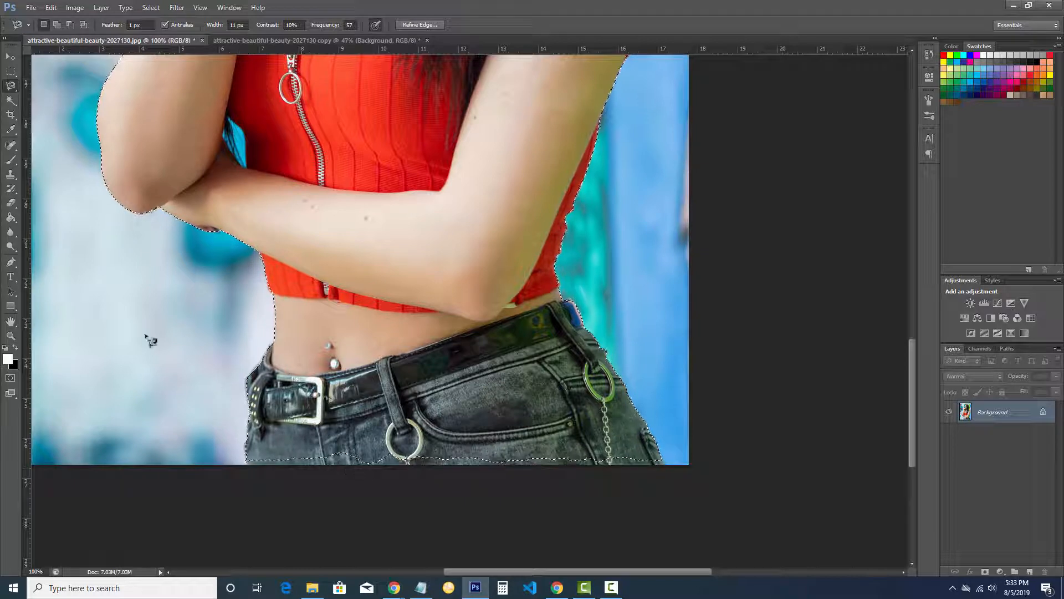
pyautogui.rightClick(11, 86)
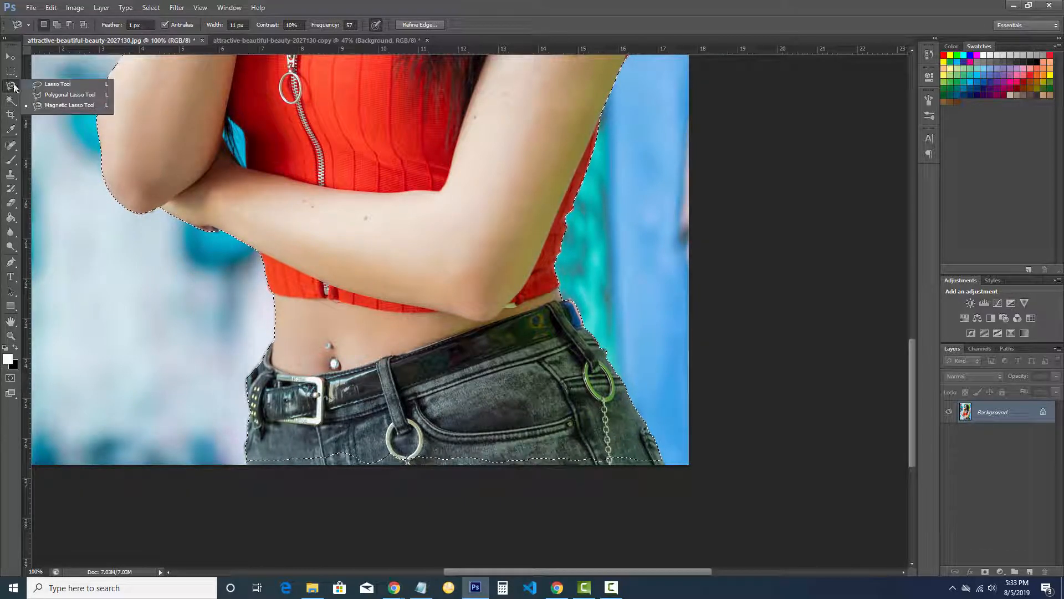
pyautogui.click(51, 95)
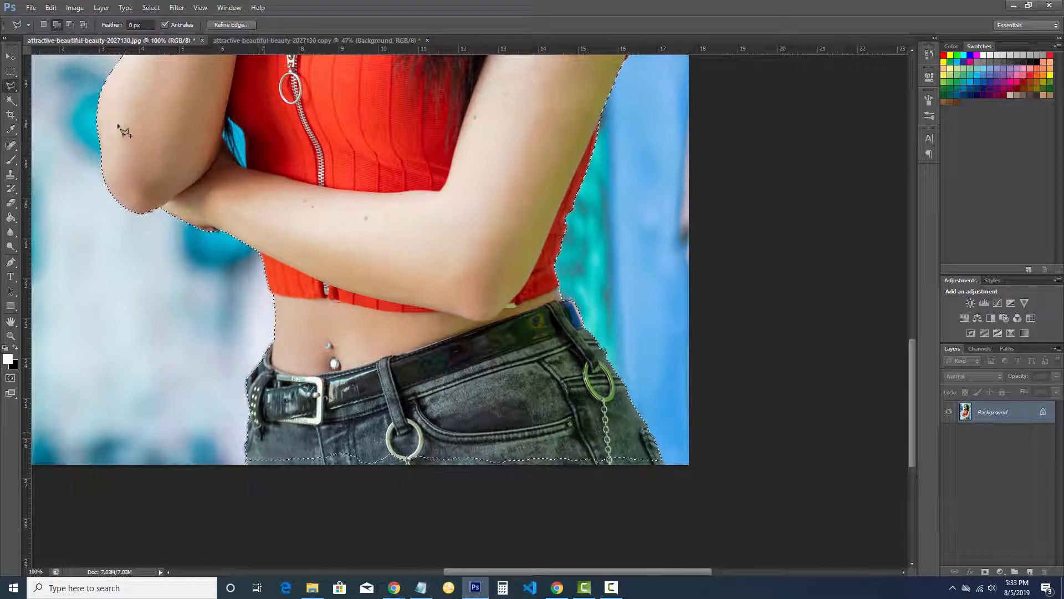
pyautogui.click(58, 25)
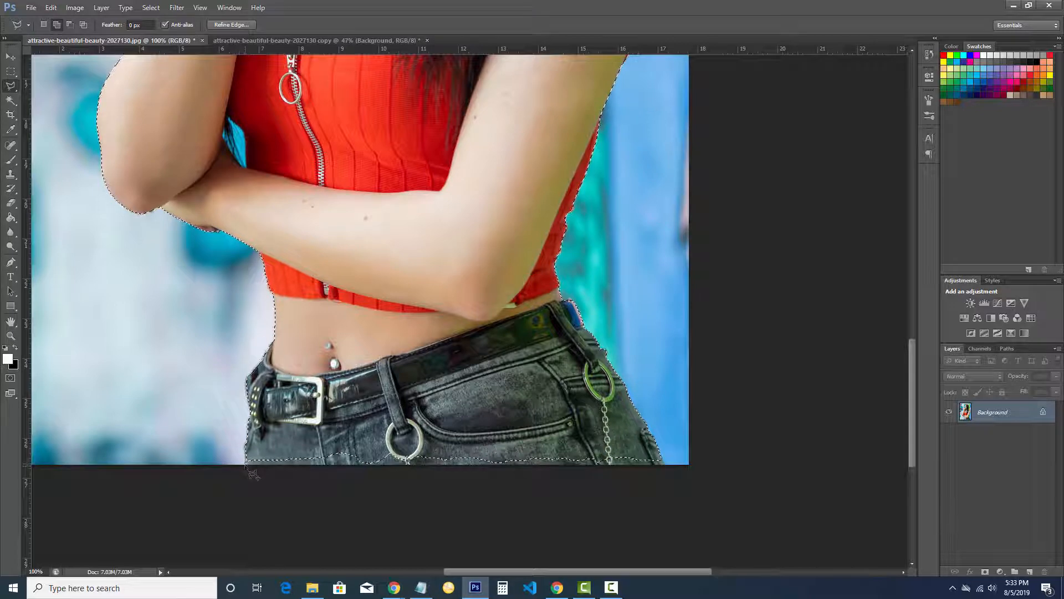
pyautogui.click(247, 466)
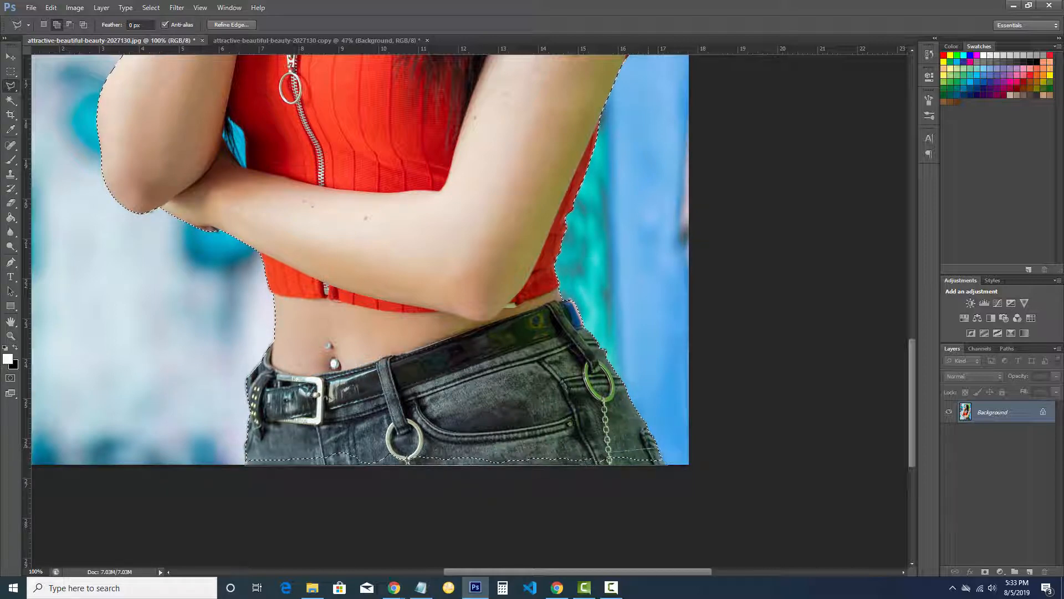
pyautogui.click(250, 468)
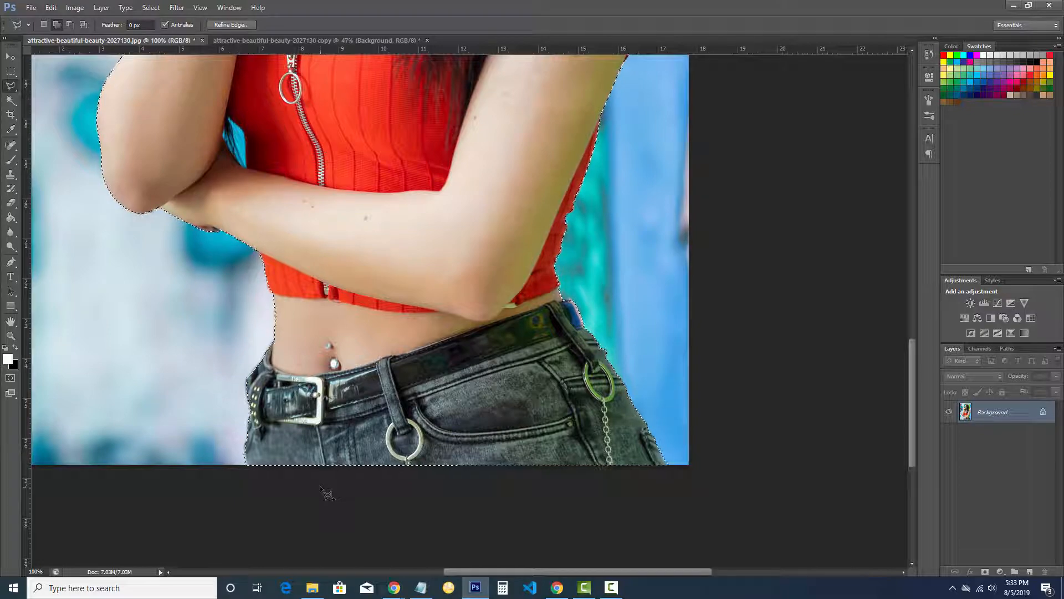
# - Copy the selected woman to a new layer and hide the Background layer
pyautogui.scroll(5, 580, 450)
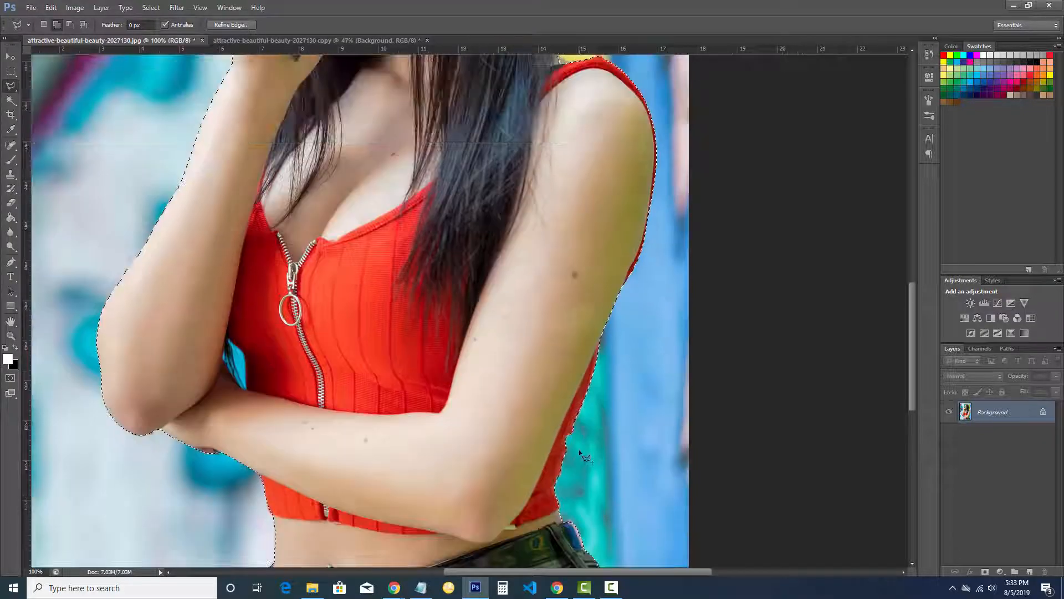
pyautogui.scroll(6, 579, 450)
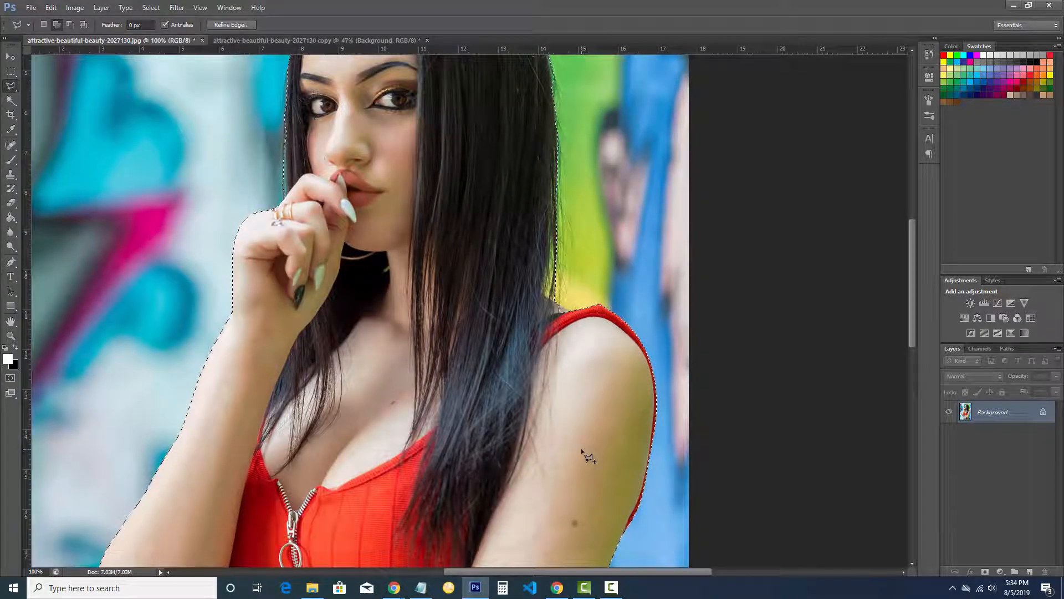
pyautogui.scroll(3, 586, 452)
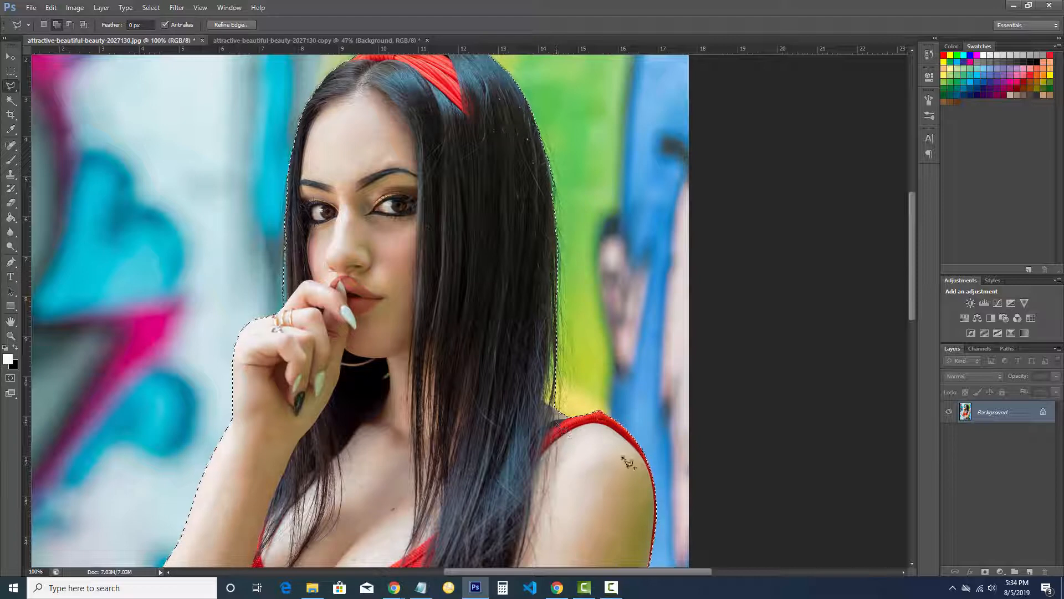
pyautogui.scroll(-2, 631, 403)
pyautogui.scroll(4, 596, 399)
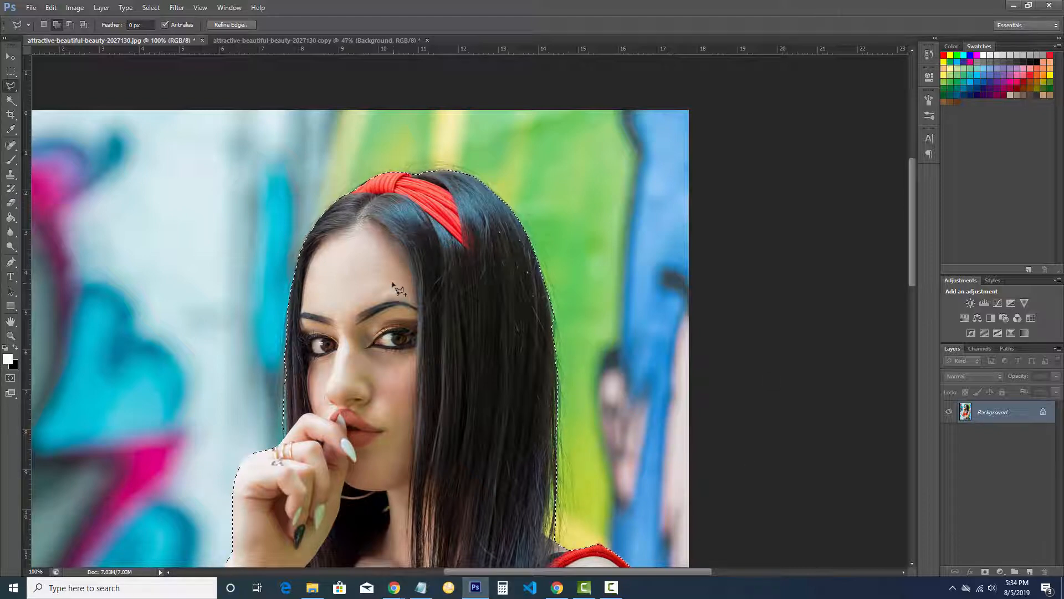
pyautogui.rightClick(381, 256)
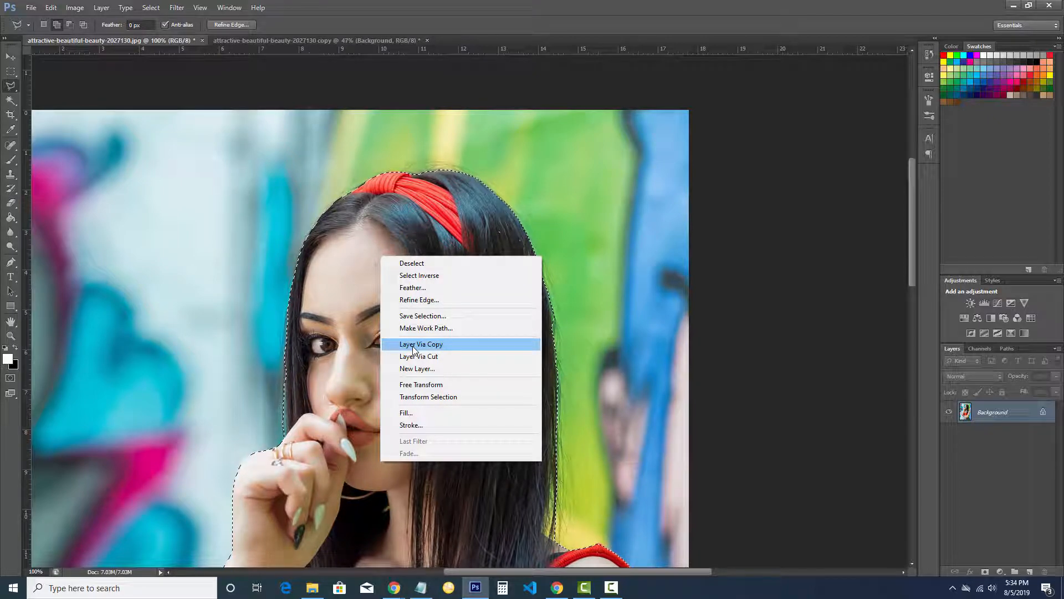
pyautogui.click(412, 344)
pyautogui.click(949, 434)
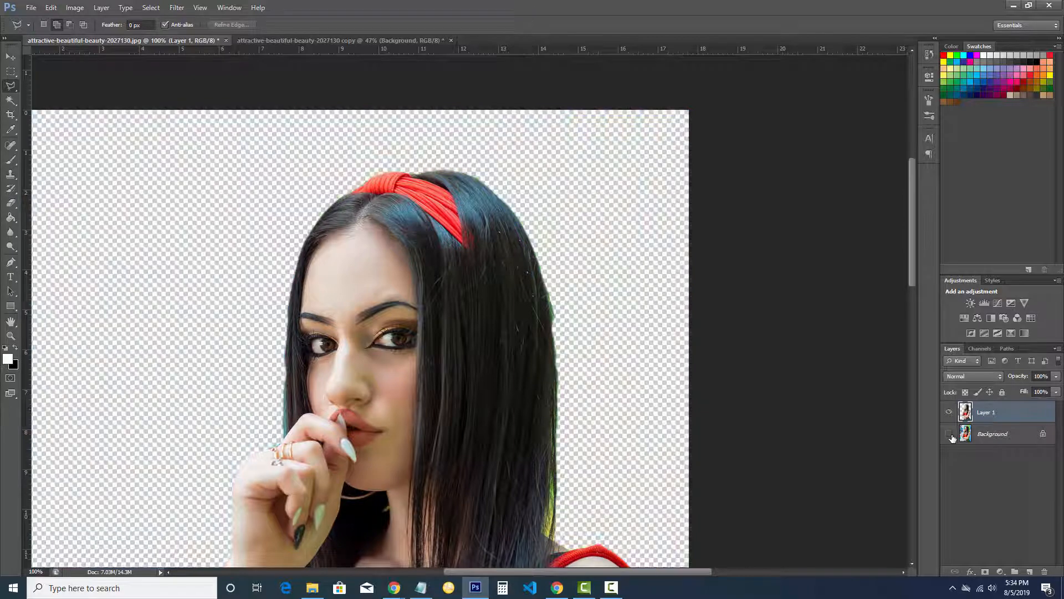
# - Outline the blue background gap between the bent arm and the red top with the Polygonal Lasso, delete it and clear the selection
pyautogui.hotkey('ctrl', '0')
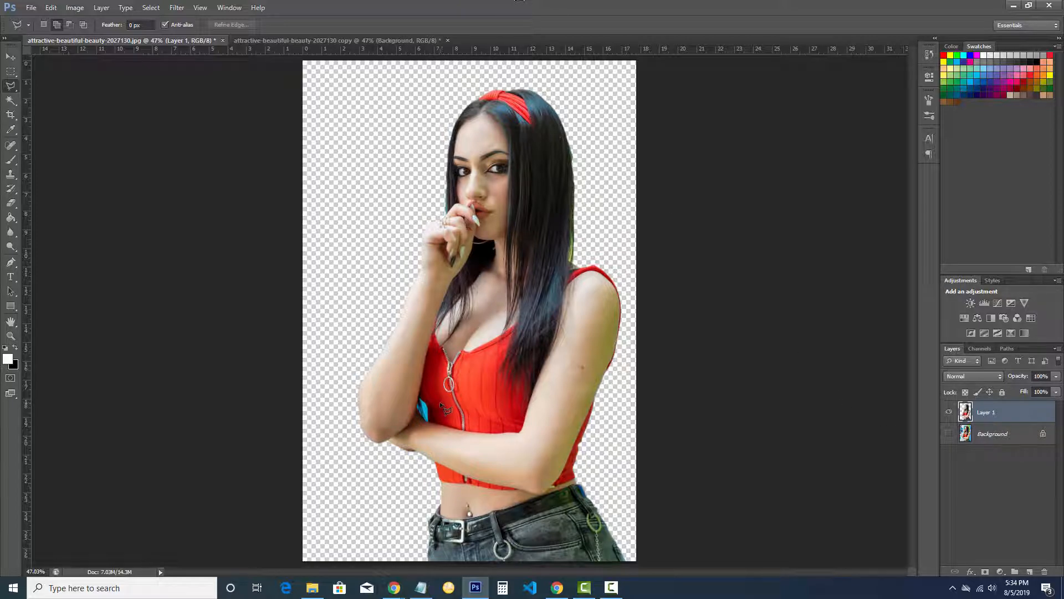
pyautogui.press('z')
pyautogui.moveTo(441, 404); pyautogui.dragTo(486, 389)
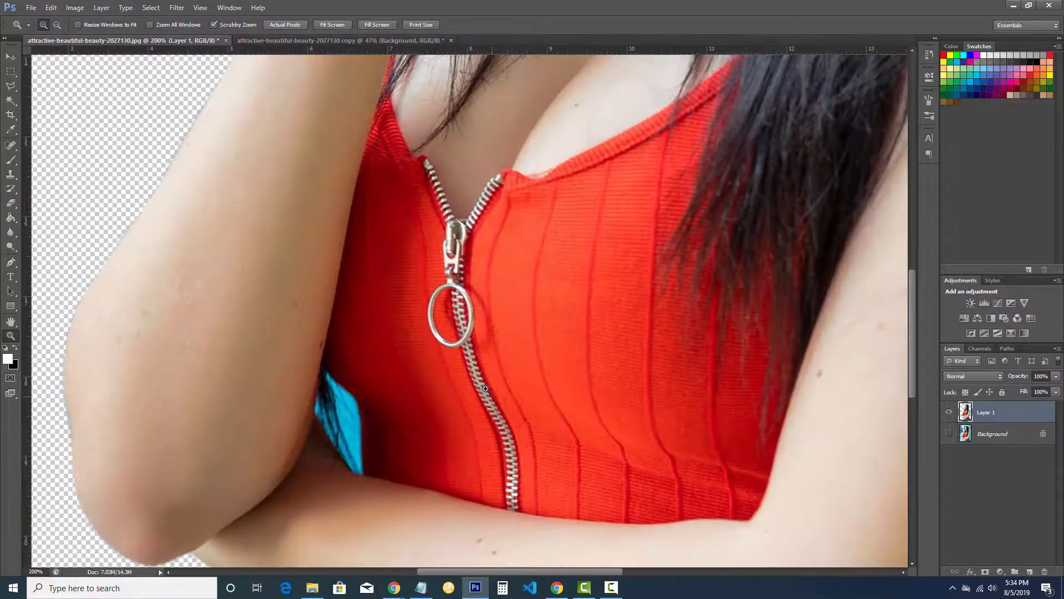
pyautogui.scroll(-2, 485, 389)
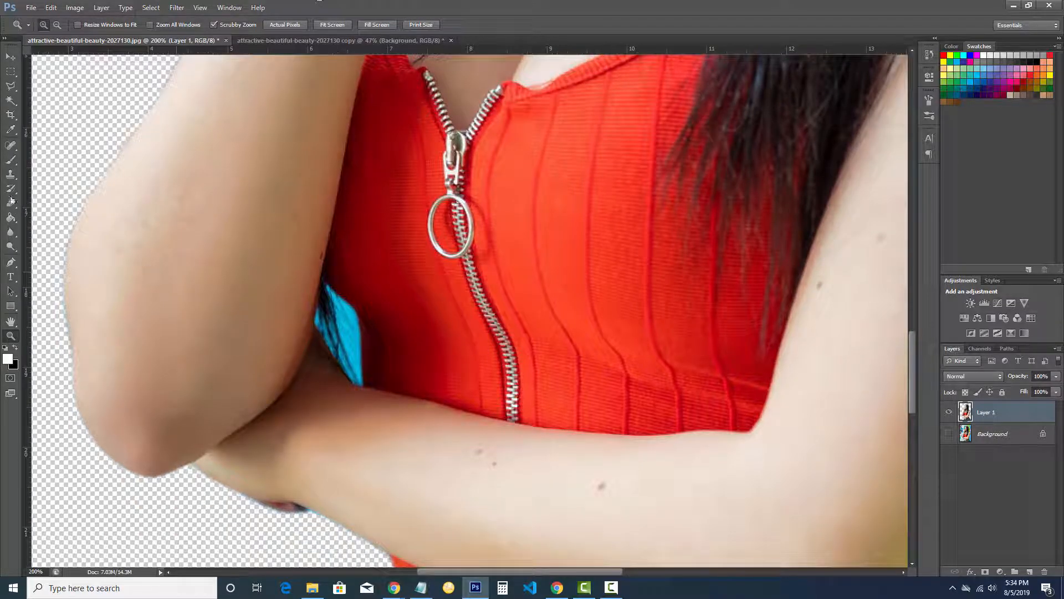
pyautogui.click(10, 88)
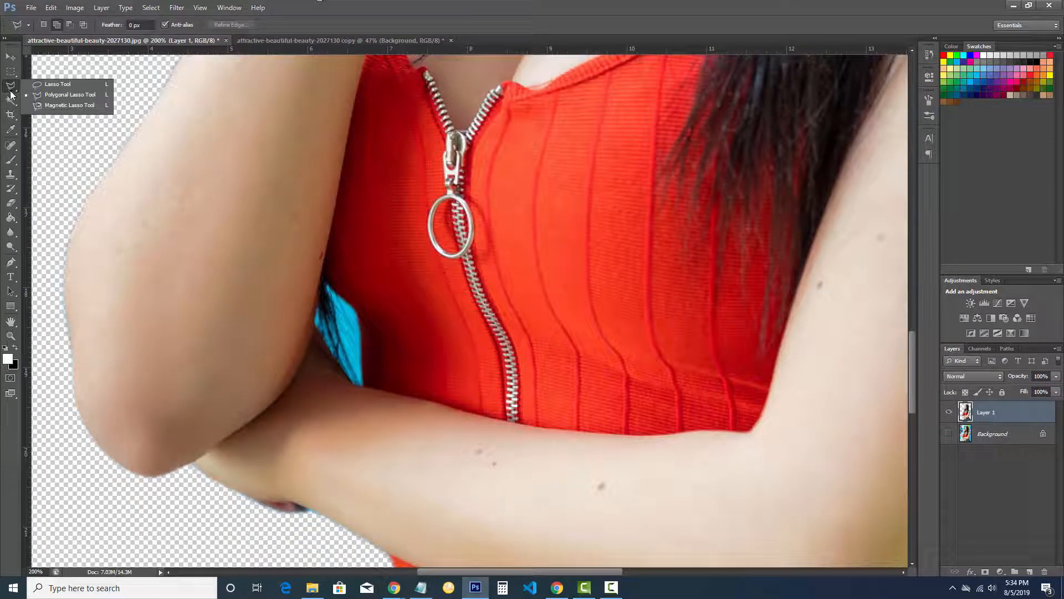
pyautogui.click(50, 96)
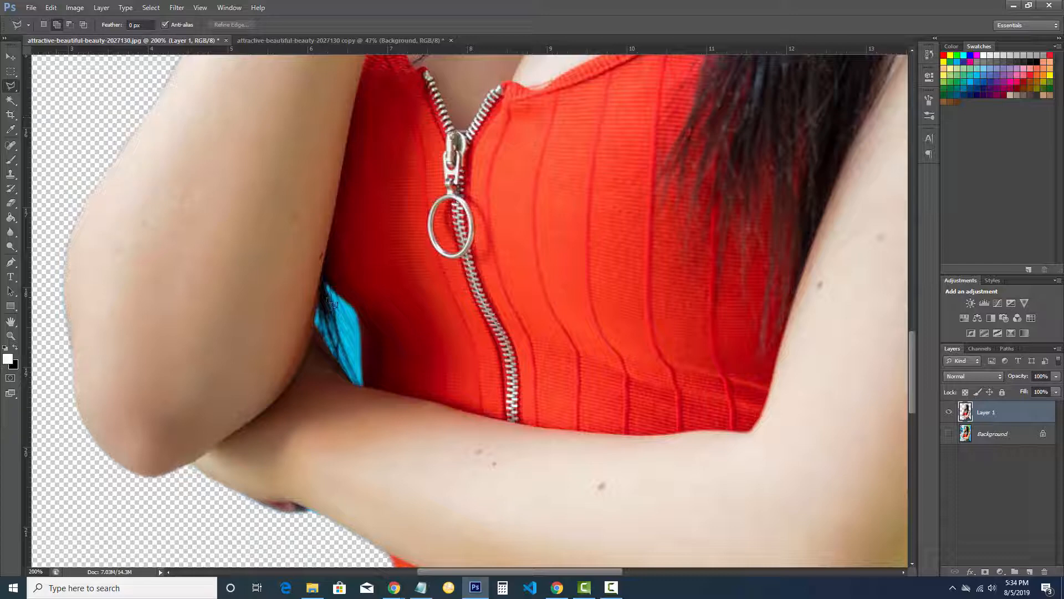
pyautogui.click(327, 285)
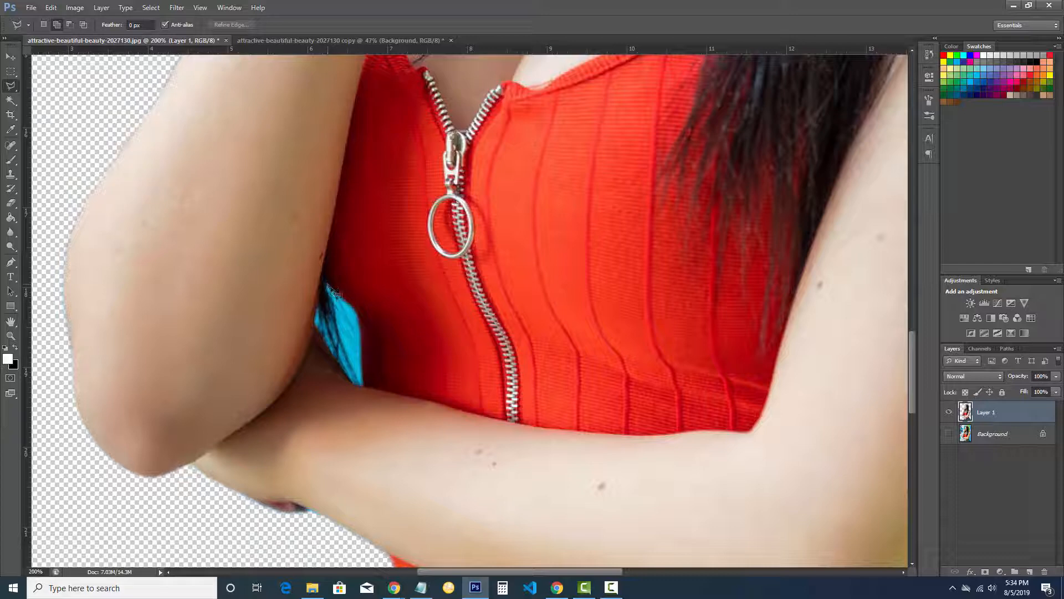
pyautogui.click(356, 309)
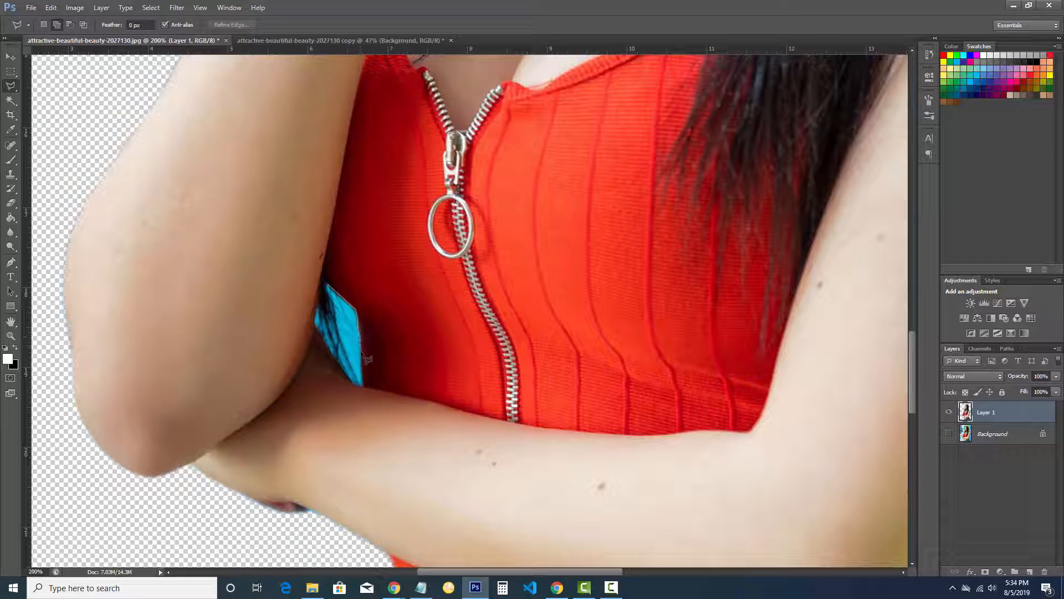
pyautogui.click(362, 386)
pyautogui.click(315, 323)
pyautogui.click(335, 291)
pyautogui.press('Delete')
pyautogui.hotkey('ctrl', 'd')
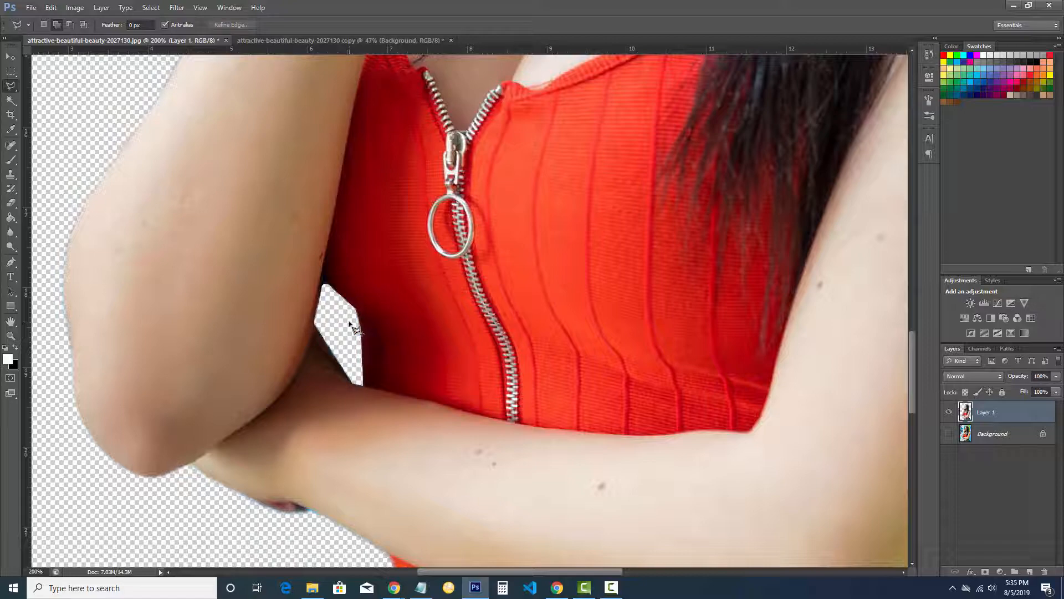
pyautogui.hotkey('ctrl', '0')
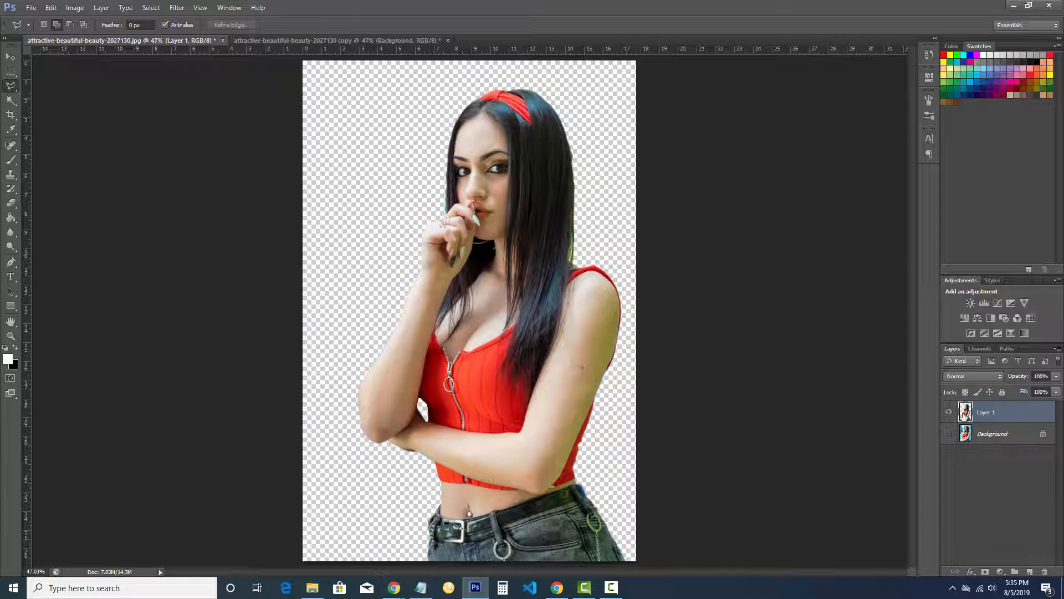
# - Select the cut-out woman's outline and brush along her hair and arm edges with the Refine Edge radius tool
pyautogui.keyDown('ctrl'); pyautogui.click(968, 418); pyautogui.keyUp('ctrl')
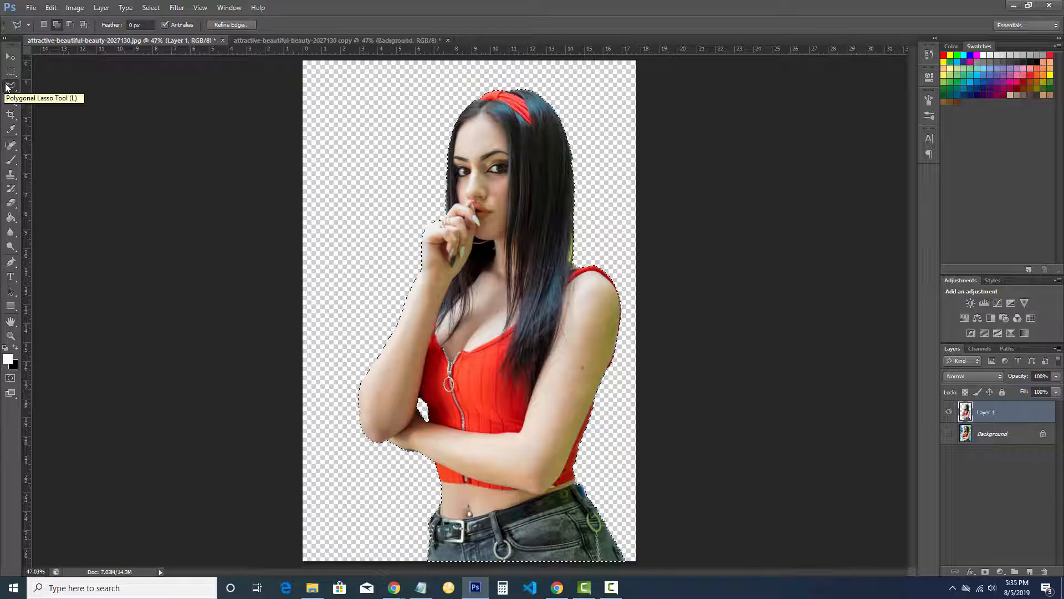
pyautogui.click(223, 25)
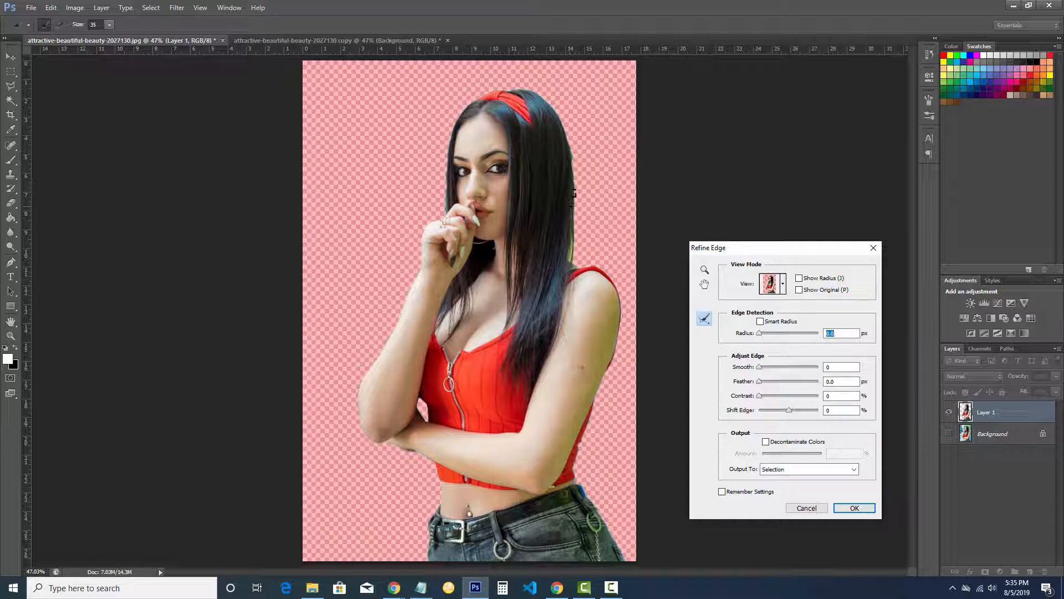
pyautogui.moveTo(570, 146); pyautogui.dragTo(572, 256)
pyautogui.moveTo(447, 210); pyautogui.dragTo(445, 220)
pyautogui.moveTo(408, 290)
pyautogui.mouseDown()
pyautogui.moveTo(360, 384)
pyautogui.moveTo(358, 414)
pyautogui.moveTo(367, 459)
pyautogui.moveTo(414, 468)
pyautogui.moveTo(387, 449)
pyautogui.moveTo(441, 475)
pyautogui.mouseUp()
pyautogui.moveTo(572, 151)
pyautogui.mouseDown()
pyautogui.moveTo(575, 265)
pyautogui.moveTo(575, 236)
pyautogui.moveTo(575, 263)
pyautogui.moveTo(573, 249)
pyautogui.mouseUp()
pyautogui.moveTo(435, 463)
pyautogui.mouseDown()
pyautogui.moveTo(366, 439)
pyautogui.moveTo(358, 417)
pyautogui.moveTo(355, 385)
pyautogui.moveTo(391, 334)
pyautogui.mouseUp()
# - Output the refined edge selection to a new layer
pyautogui.click(782, 470)
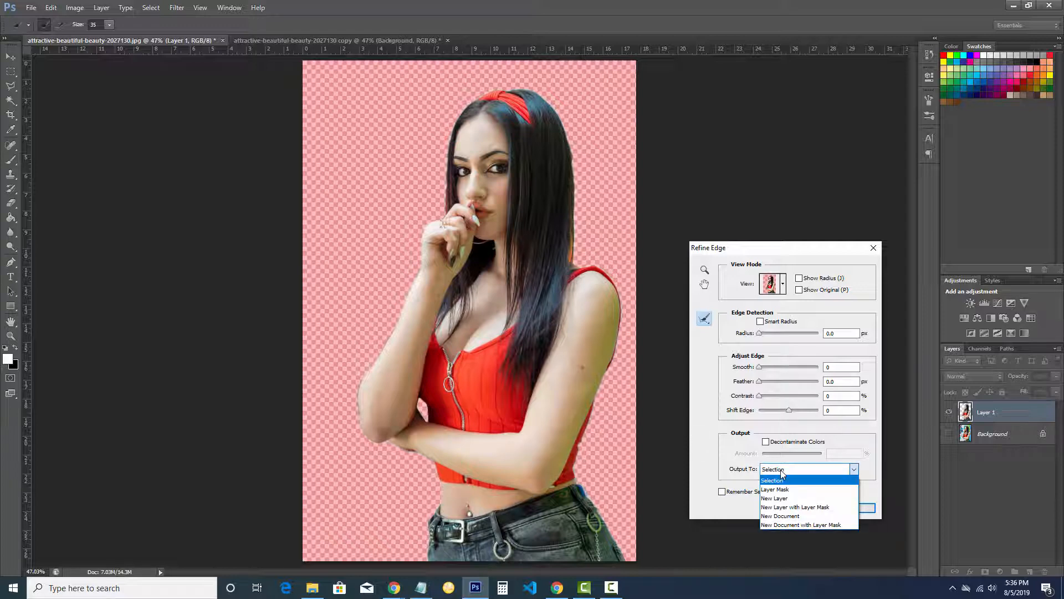
pyautogui.click(774, 498)
pyautogui.click(852, 508)
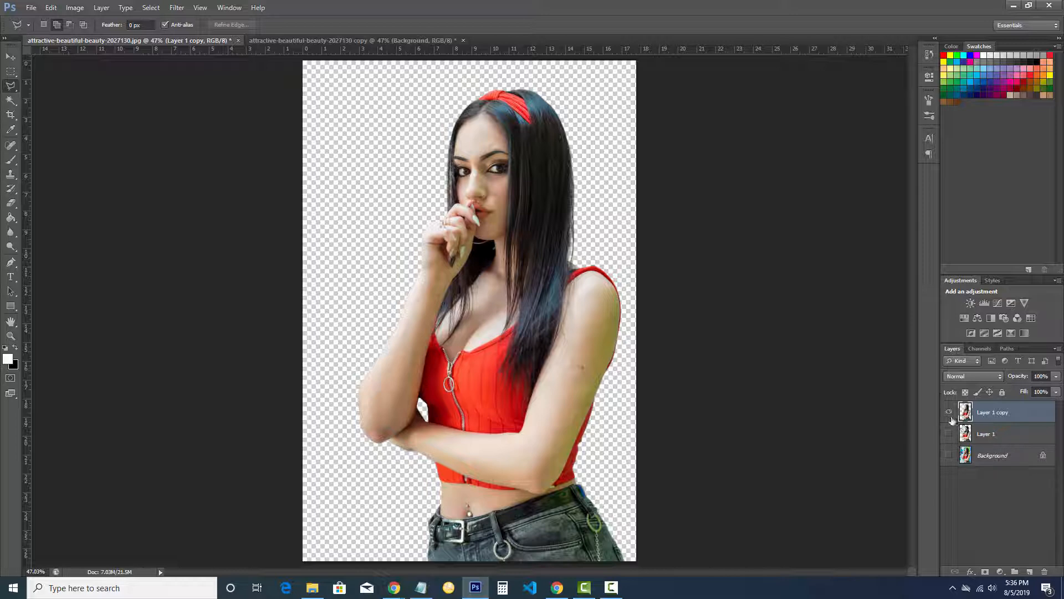
# - Compare the refined cutout with the original Layer 1 cutout by toggling their visibility
pyautogui.click(949, 411)
pyautogui.click(949, 411)
pyautogui.click(950, 435)
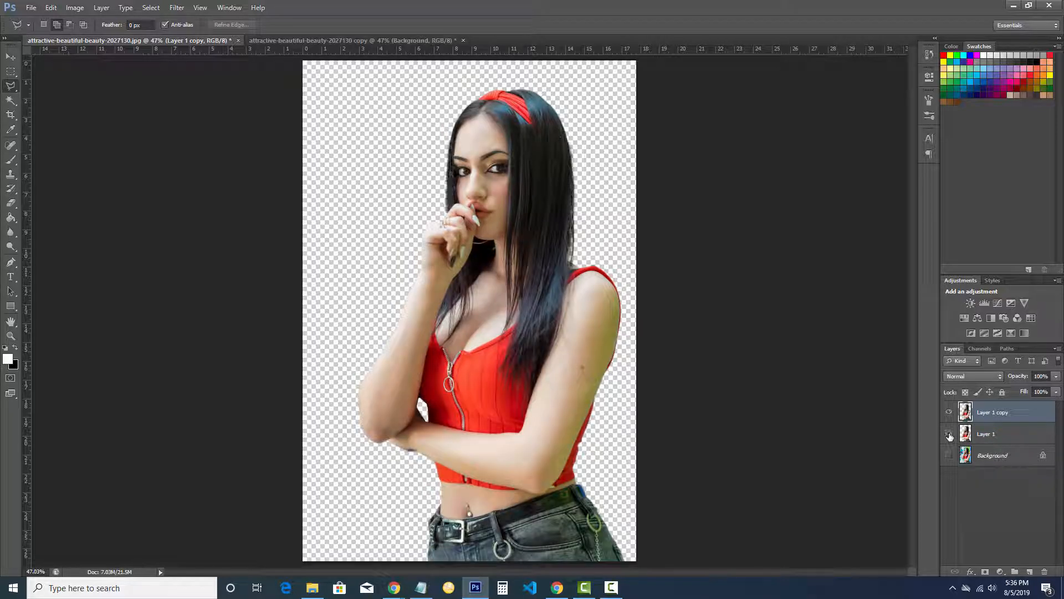
pyautogui.click(949, 434)
pyautogui.click(950, 435)
pyautogui.click(949, 435)
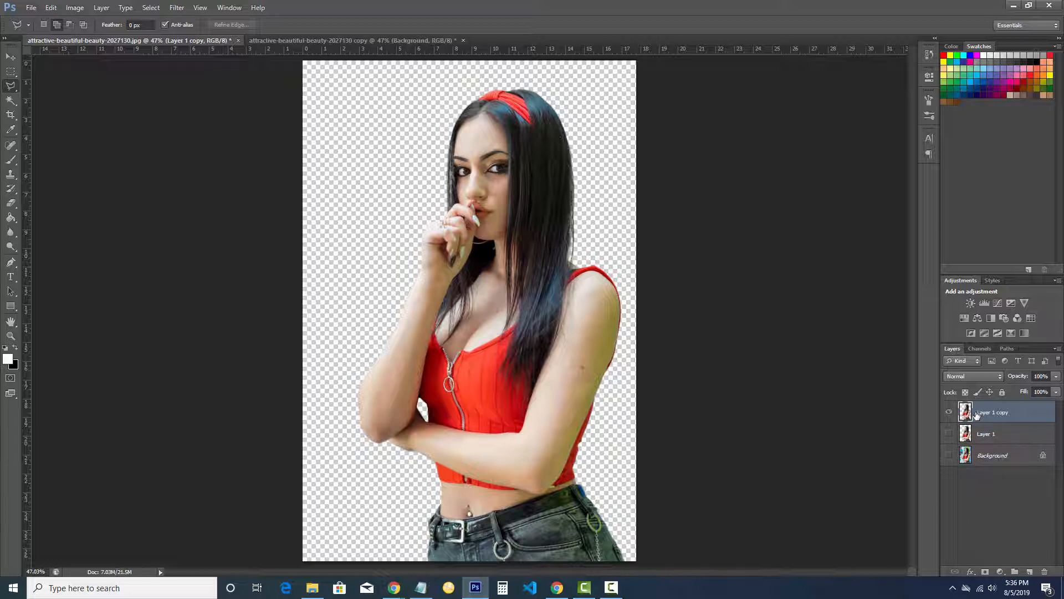
pyautogui.click(950, 435)
pyautogui.click(950, 434)
# - Add a new layer directly beneath the refined cutout and fill it with white using the Paint Bucket
pyautogui.click(1028, 572)
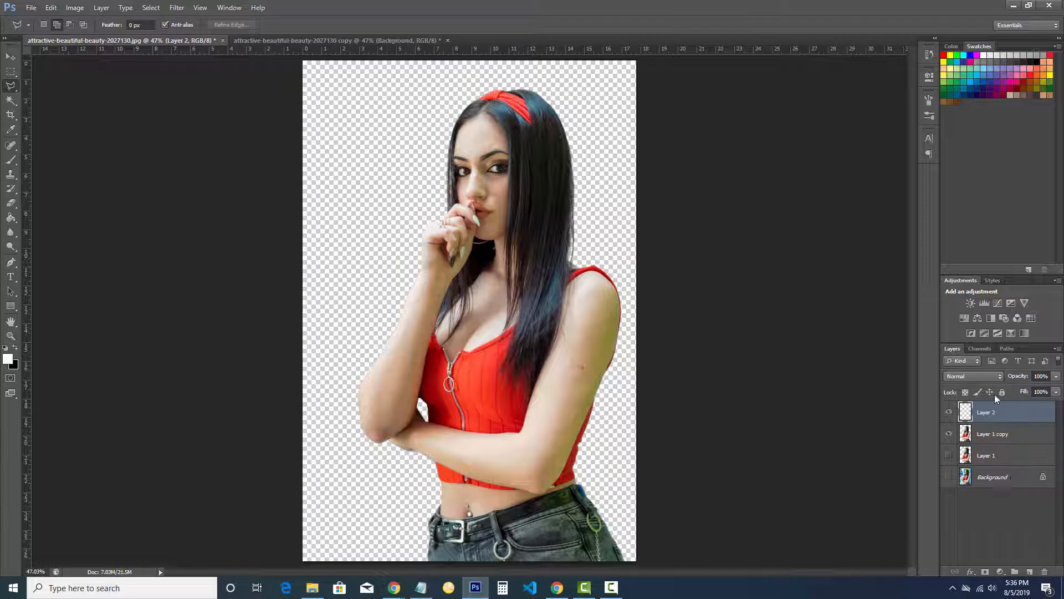
pyautogui.moveTo(1001, 441); pyautogui.dragTo(1002, 443)
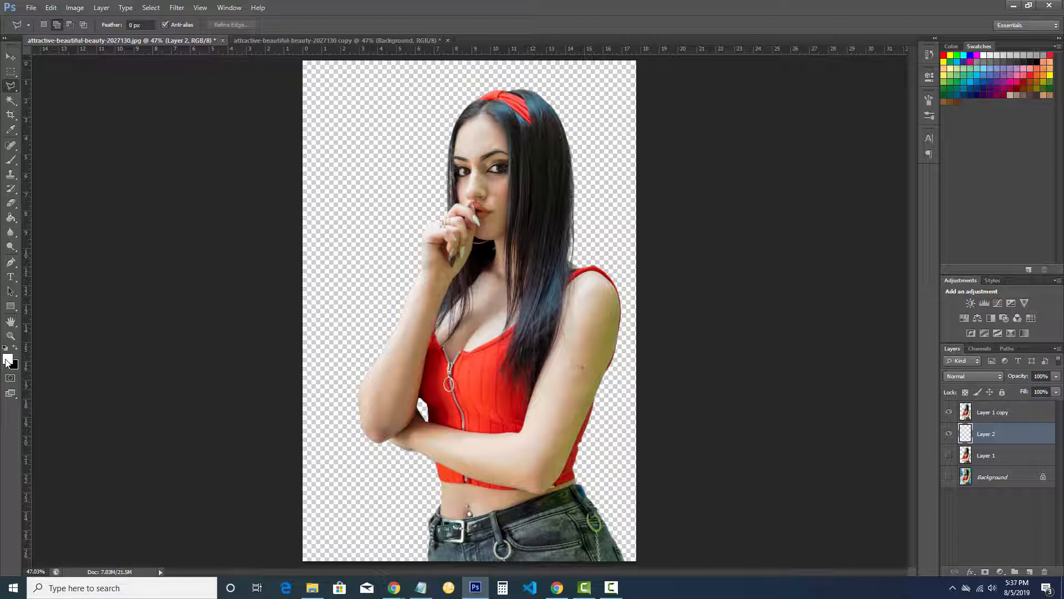
pyautogui.click(10, 218)
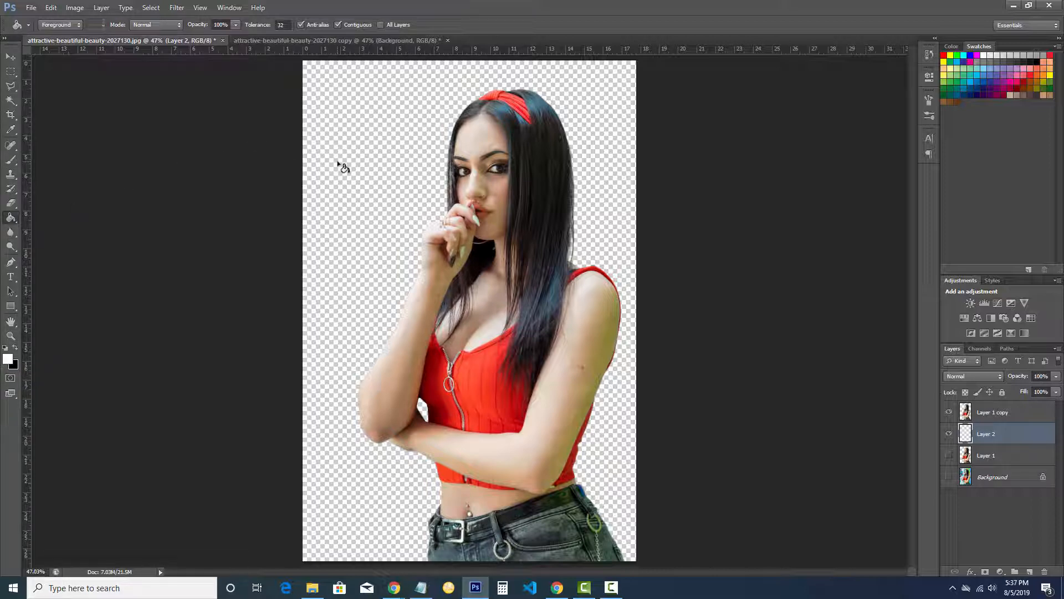
pyautogui.click(339, 166)
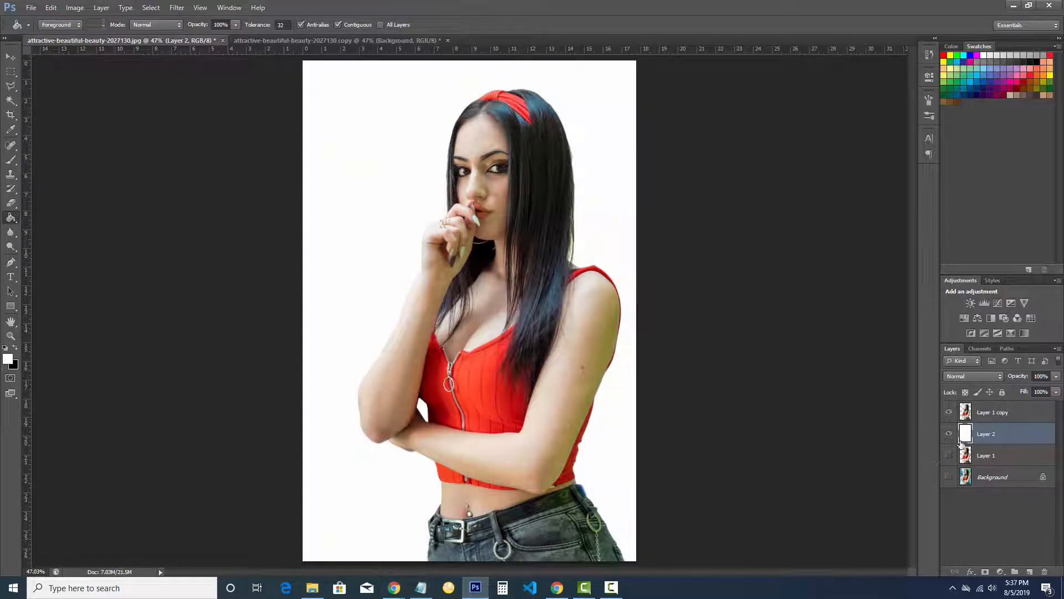
# - Add a Gradient Overlay effect to the white background layer and show its settings
pyautogui.rightClick(987, 438)
pyautogui.press('Escape')
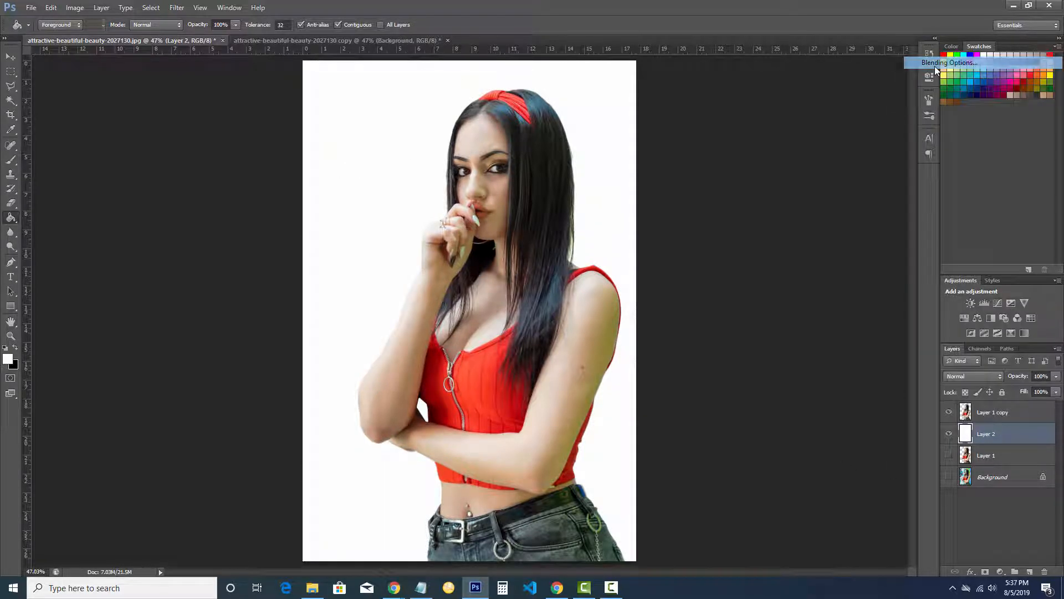
pyautogui.press('space')
pyautogui.click(709, 256)
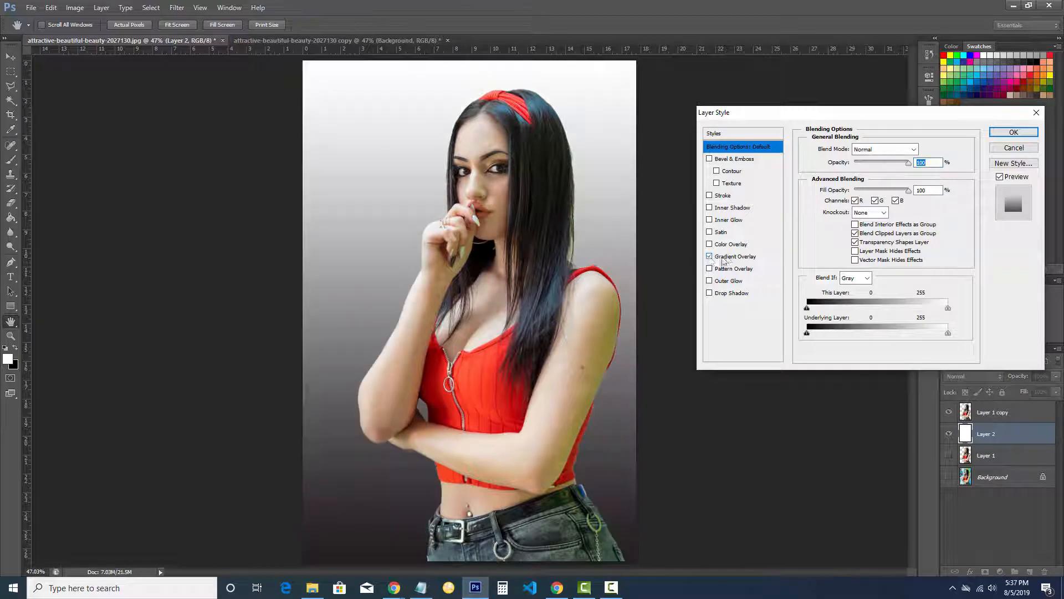
pyautogui.click(736, 258)
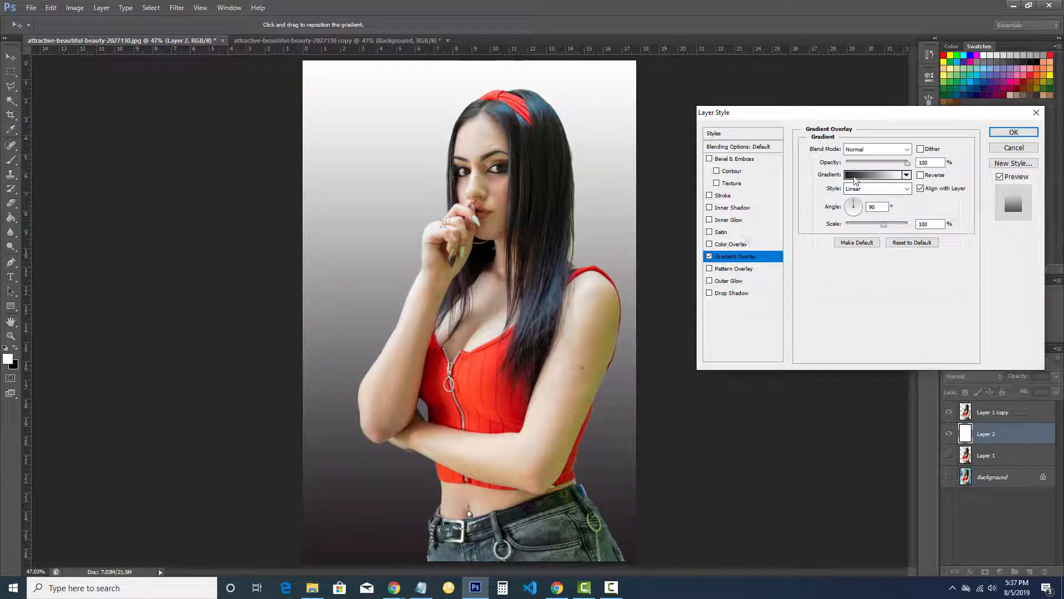
# - Change the gradient's dark color stop to light gray #b6b6b6 and apply the overlay
pyautogui.click(870, 176)
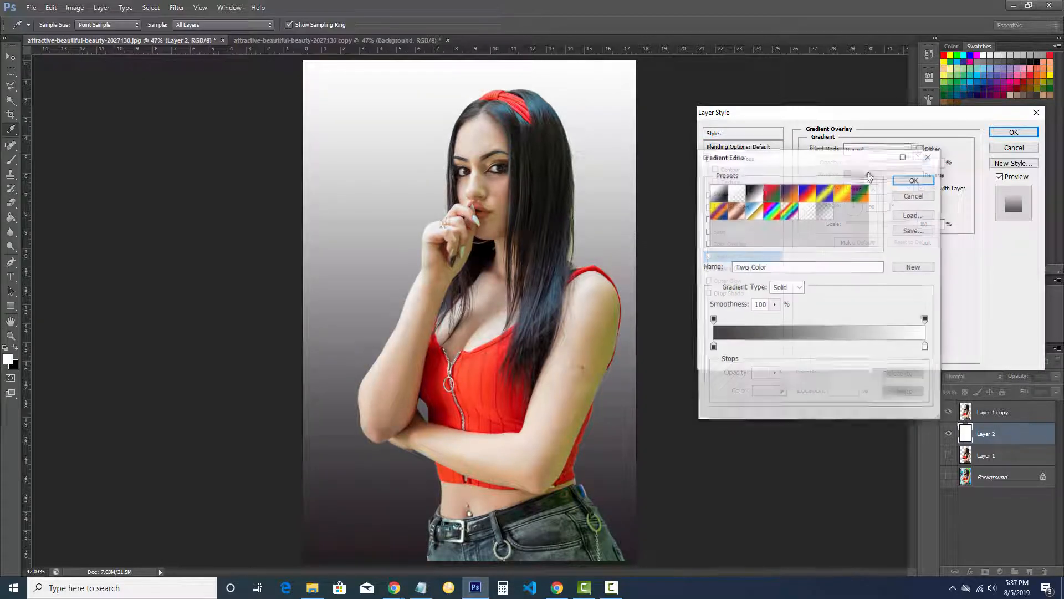
pyautogui.click(714, 347)
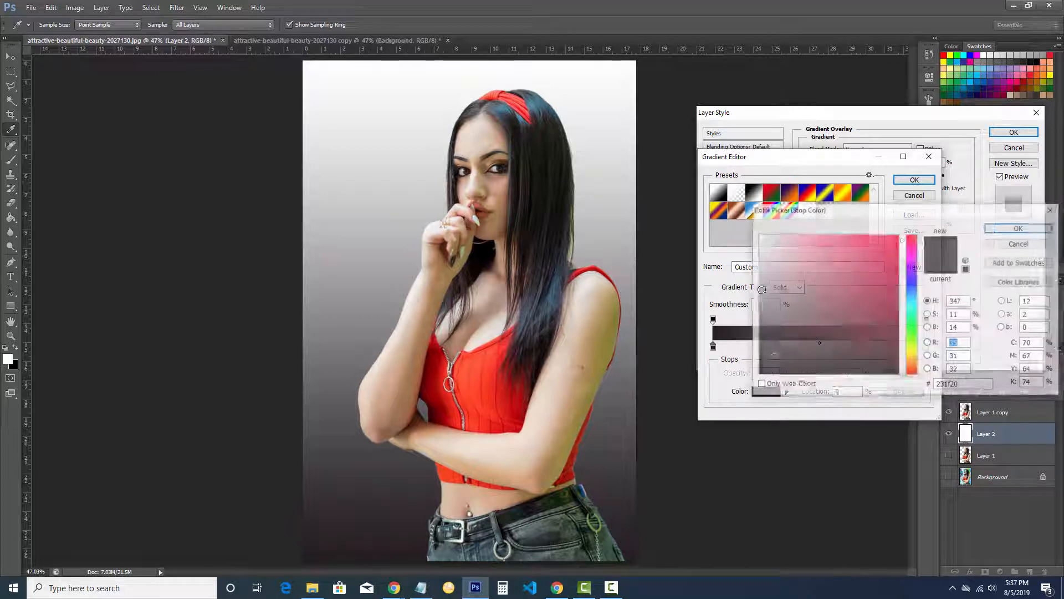
pyautogui.click(767, 391)
pyautogui.moveTo(776, 258)
pyautogui.mouseDown()
pyautogui.moveTo(748, 265)
pyautogui.moveTo(755, 275)
pyautogui.mouseUp()
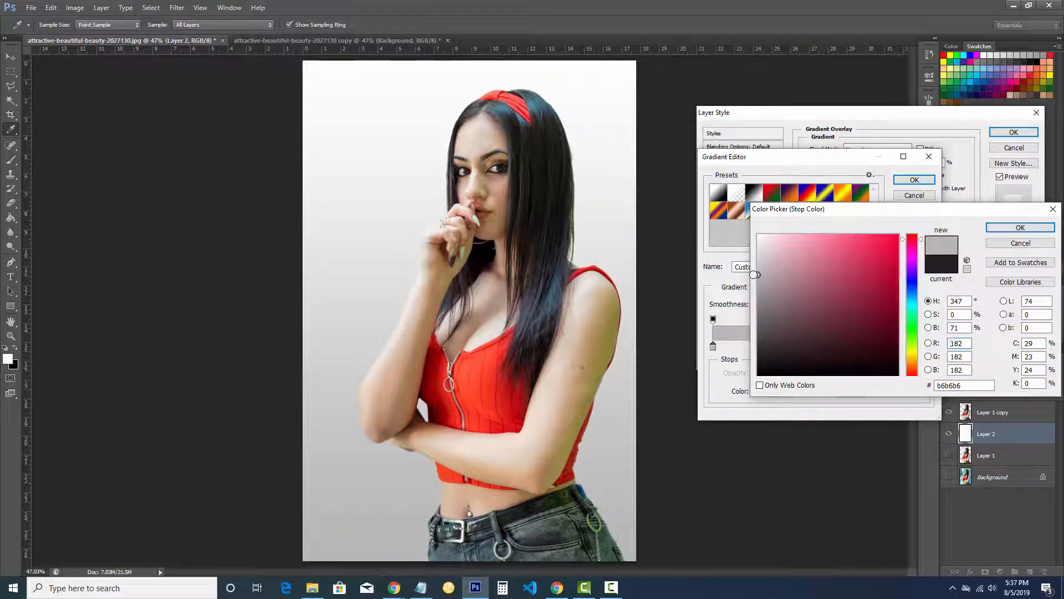
pyautogui.click(1020, 228)
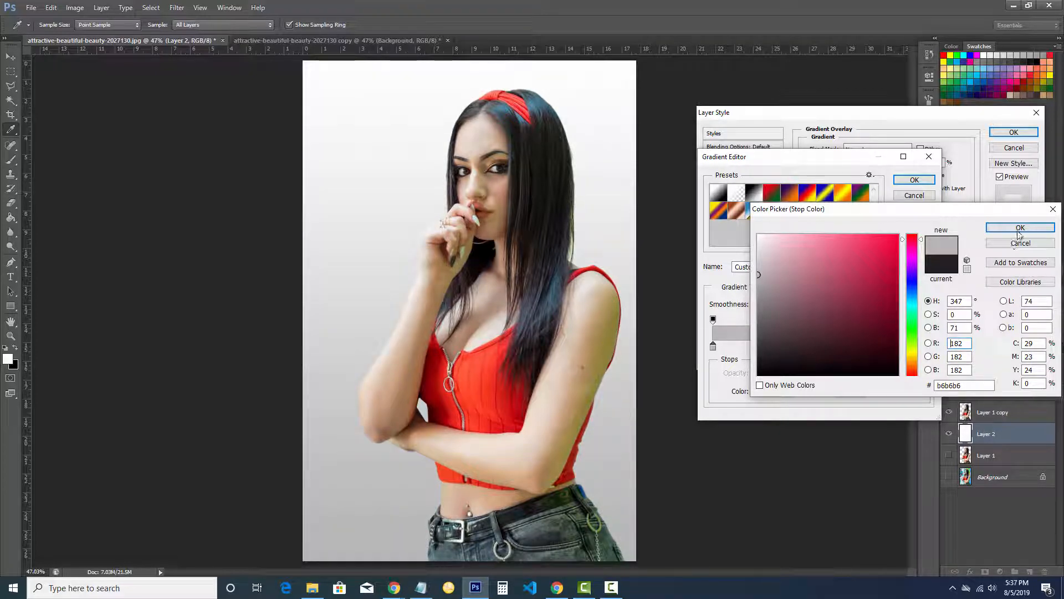
pyautogui.click(915, 180)
pyautogui.click(1013, 133)
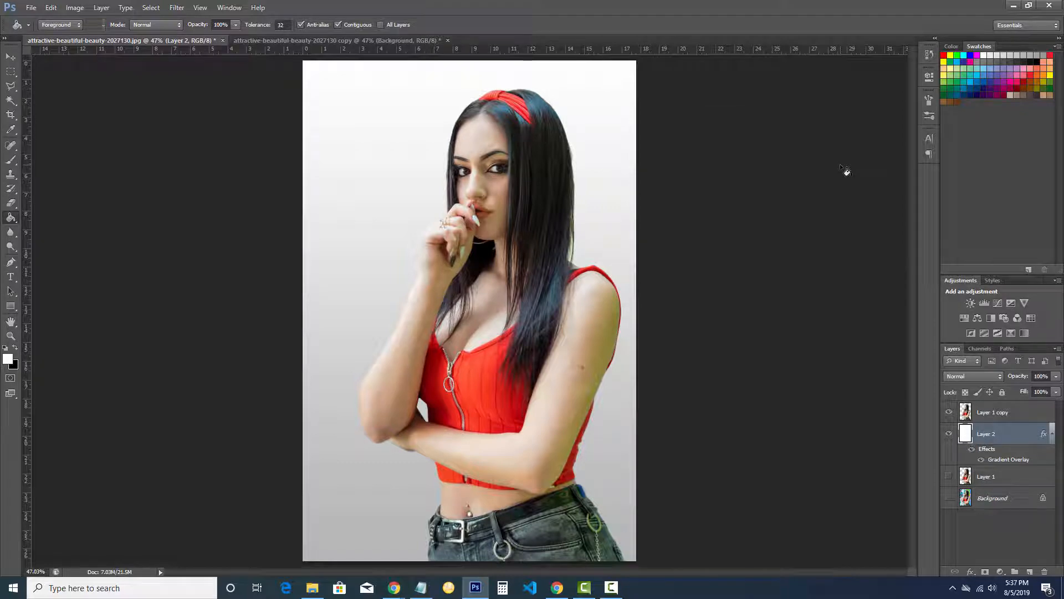
# - Inspect the woman's hair, arm and clothing edges up close against the gradient, then view the whole image
pyautogui.hotkey('ctrl', 'space')
pyautogui.moveTo(490, 166); pyautogui.dragTo(368, 137)
pyautogui.scroll(1, 369, 137)
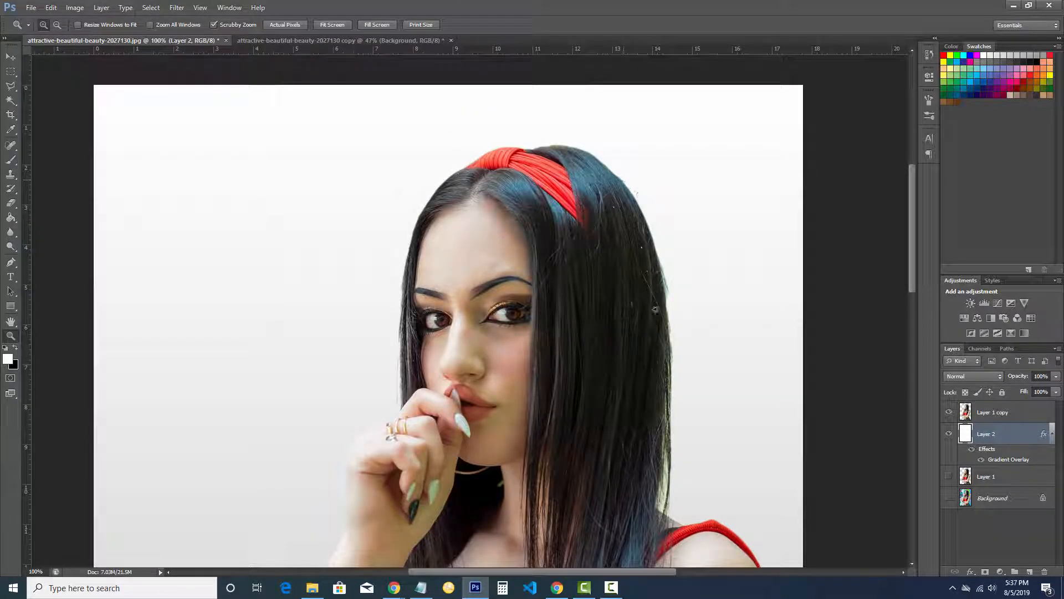
pyautogui.keyDown('alt'); pyautogui.click(634, 465); pyautogui.keyUp('alt')
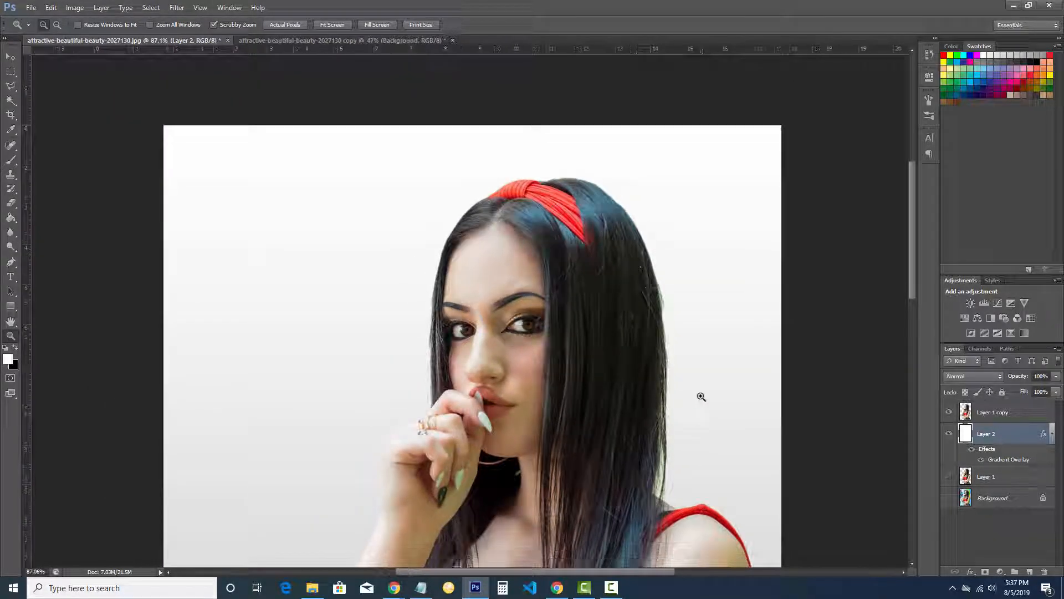
pyautogui.scroll(-5, 701, 397)
pyautogui.scroll(-5, 703, 394)
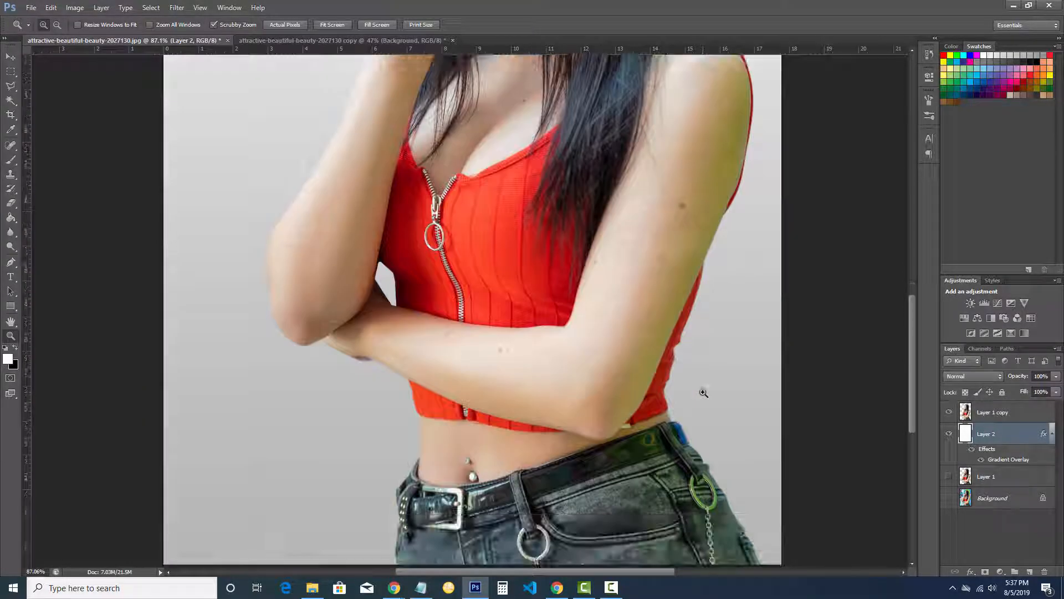
pyautogui.hotkey('ctrl', '0')
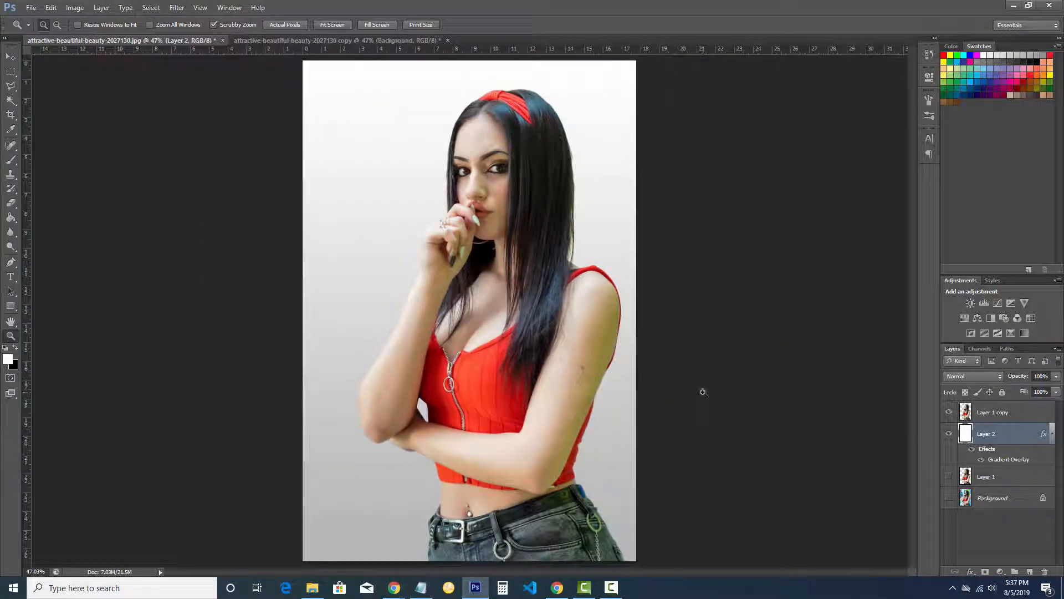